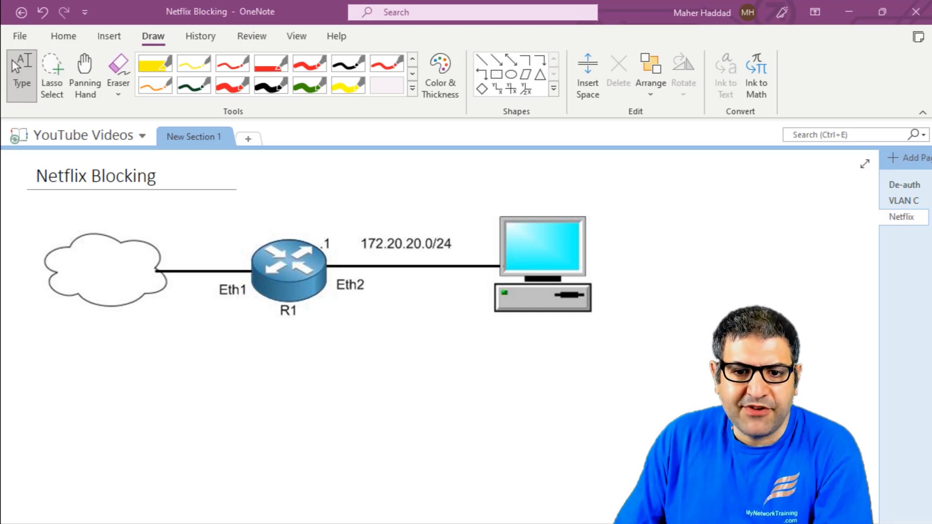
# With the thick red pen, draw arrows pointing at router R1 and the computer, plus a curved arrow from R1 towards the computer.
pyautogui.click(232, 85)
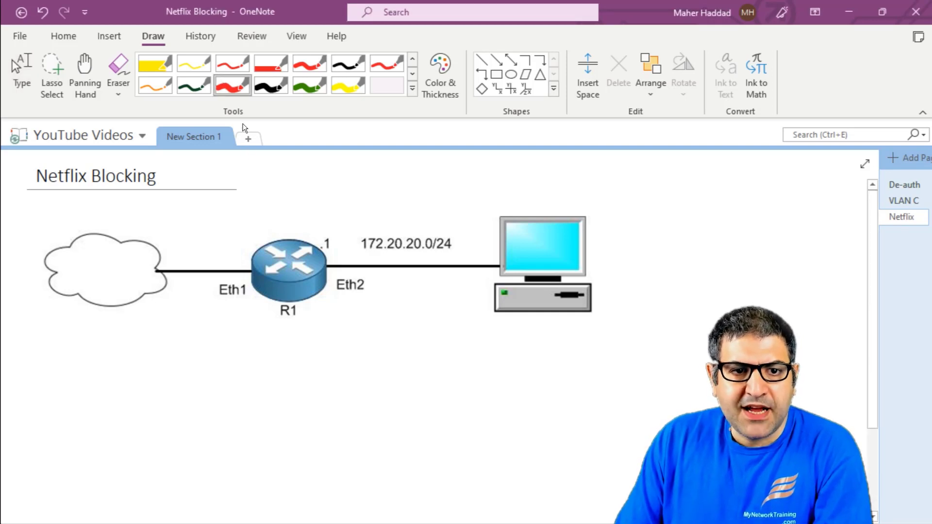
pyautogui.moveTo(293, 199); pyautogui.dragTo(284, 219)
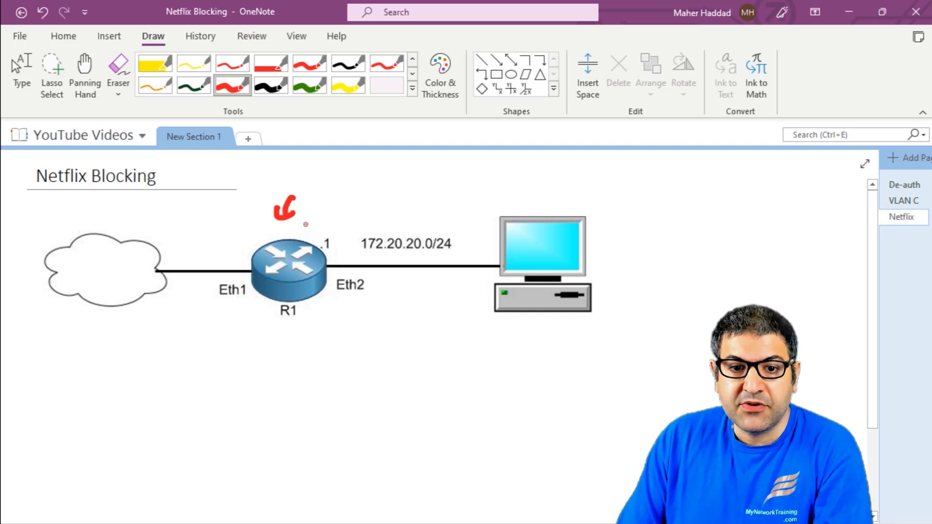
pyautogui.moveTo(300, 224)
pyautogui.mouseDown()
pyautogui.moveTo(382, 195)
pyautogui.moveTo(474, 199)
pyautogui.moveTo(475, 187)
pyautogui.mouseUp()
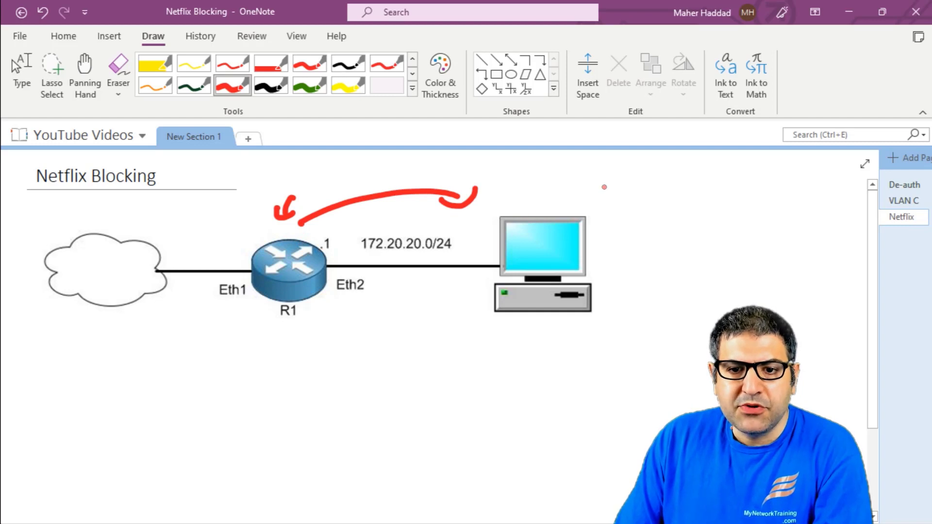
pyautogui.moveTo(607, 180)
pyautogui.mouseDown()
pyautogui.moveTo(581, 203)
pyautogui.moveTo(609, 196)
pyautogui.mouseUp()
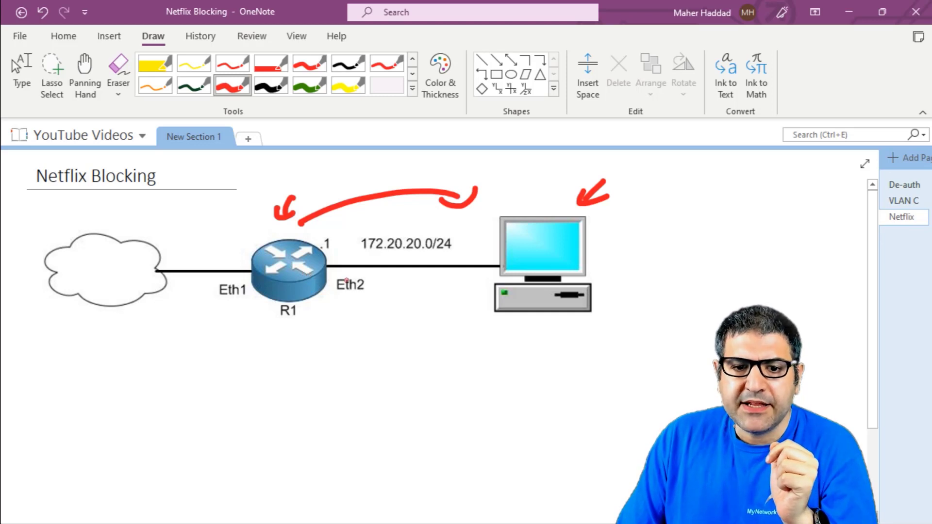
# Draw red arrows below the diagram from the computer to R1 and from R1 to the cloud, with a dot beneath the cloud.
pyautogui.moveTo(500, 337)
pyautogui.mouseDown()
pyautogui.moveTo(459, 316)
pyautogui.moveTo(322, 314)
pyautogui.mouseUp()
pyautogui.moveTo(58, 311); pyautogui.dragTo(54, 319)
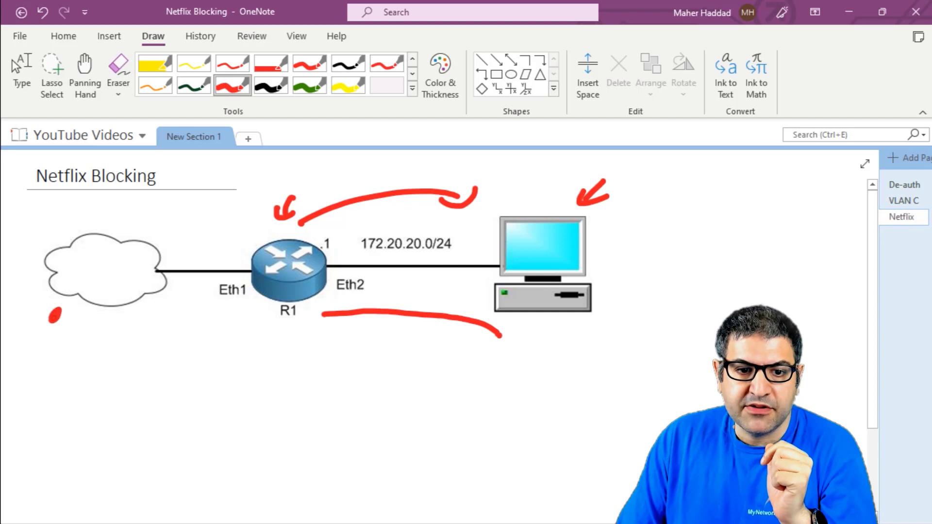
pyautogui.moveTo(327, 305)
pyautogui.mouseDown()
pyautogui.moveTo(322, 321)
pyautogui.moveTo(147, 316)
pyautogui.mouseUp()
pyautogui.moveTo(157, 305); pyautogui.dragTo(145, 324)
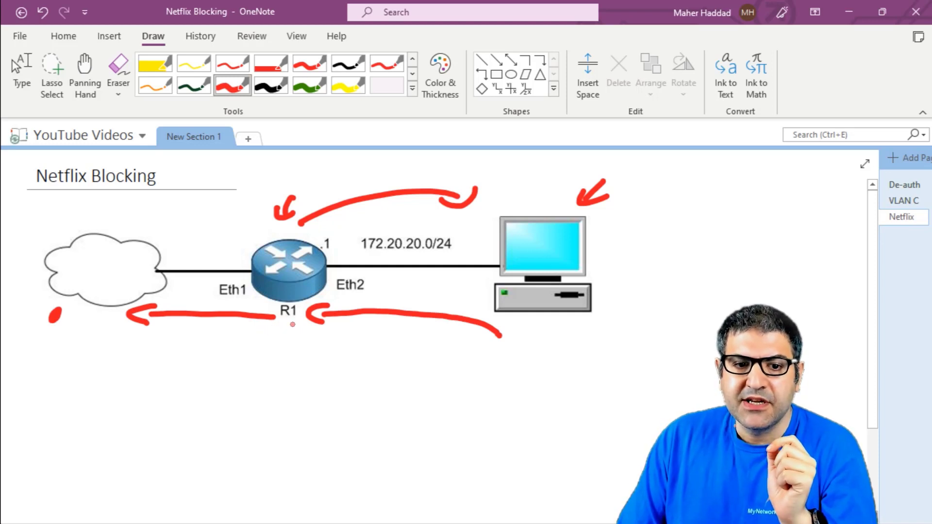
# Sketch a red box below R1, fill it with short list lines, and mark it with a brace and a pointing arrow.
pyautogui.moveTo(258, 357); pyautogui.dragTo(253, 426)
pyautogui.moveTo(258, 353)
pyautogui.mouseDown()
pyautogui.moveTo(326, 381)
pyautogui.moveTo(294, 436)
pyautogui.moveTo(256, 422)
pyautogui.mouseUp()
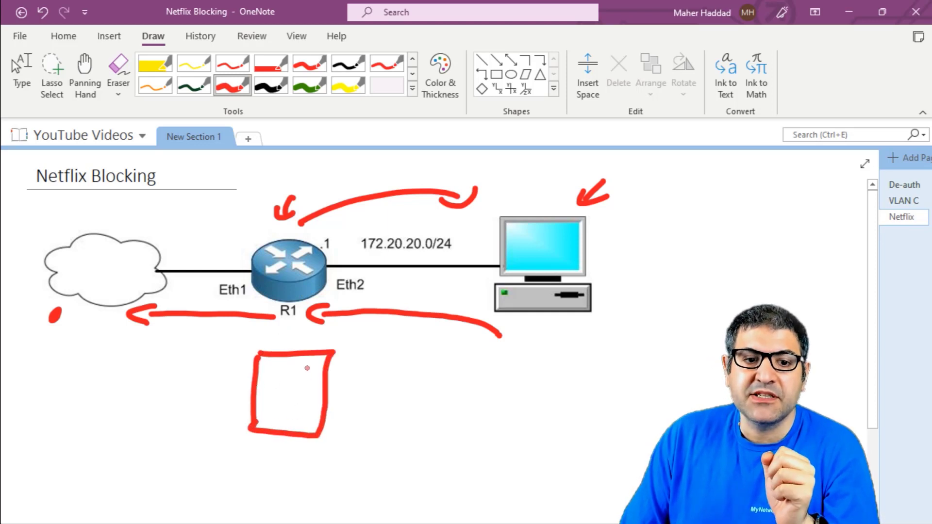
pyautogui.moveTo(264, 368); pyautogui.dragTo(309, 373)
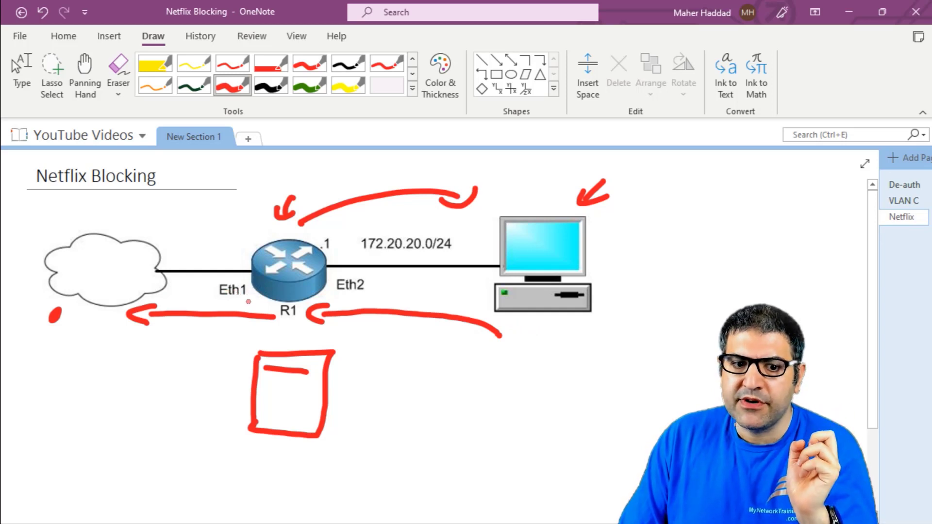
pyautogui.moveTo(261, 383)
pyautogui.mouseDown()
pyautogui.moveTo(307, 385)
pyautogui.moveTo(272, 396)
pyautogui.moveTo(296, 400)
pyautogui.moveTo(278, 410)
pyautogui.moveTo(287, 411)
pyautogui.mouseUp()
pyautogui.moveTo(256, 414); pyautogui.dragTo(279, 423)
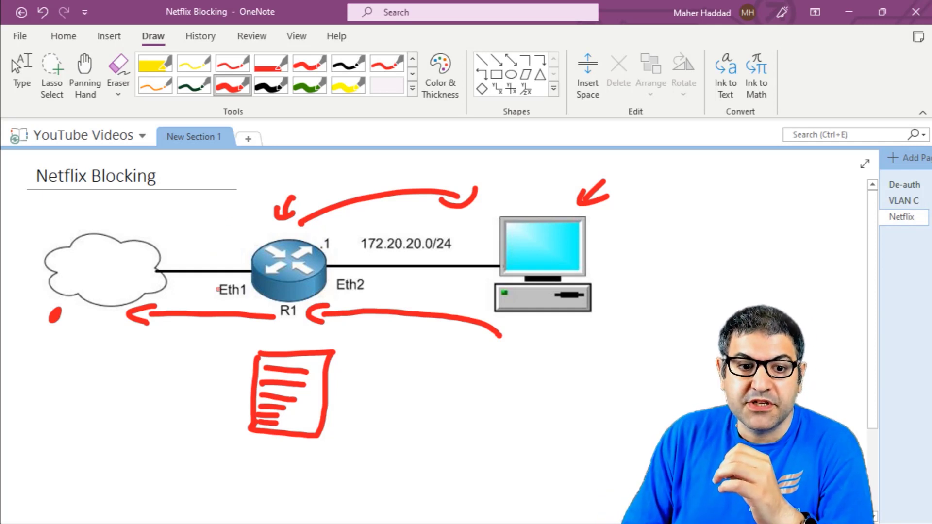
pyautogui.moveTo(240, 354); pyautogui.dragTo(237, 434)
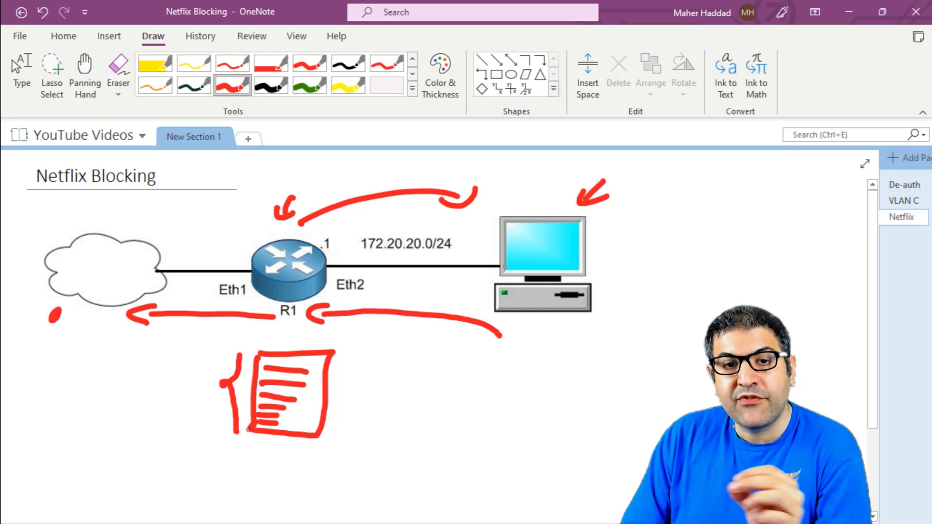
pyautogui.moveTo(377, 342)
pyautogui.mouseDown()
pyautogui.moveTo(335, 369)
pyautogui.moveTo(353, 374)
pyautogui.mouseUp()
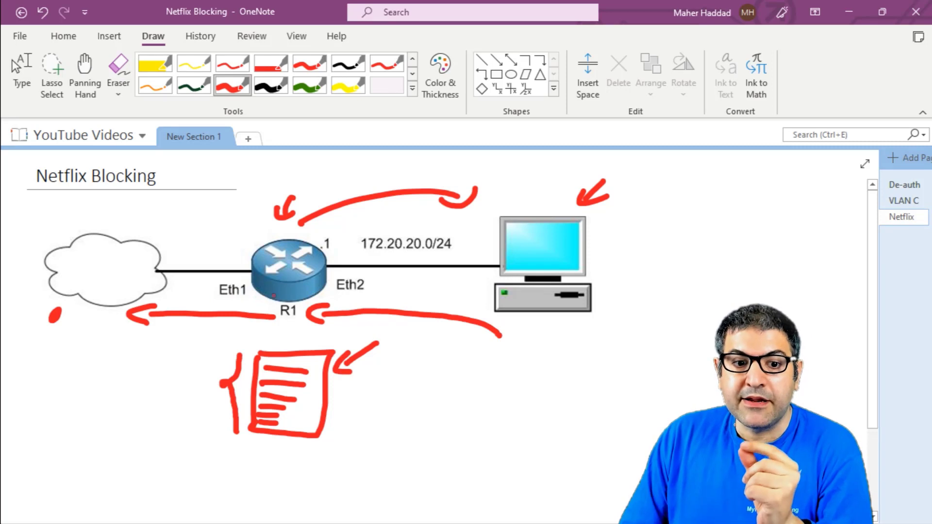
pyautogui.moveTo(287, 325)
pyautogui.mouseDown()
pyautogui.moveTo(279, 343)
pyautogui.moveTo(301, 336)
pyautogui.mouseUp()
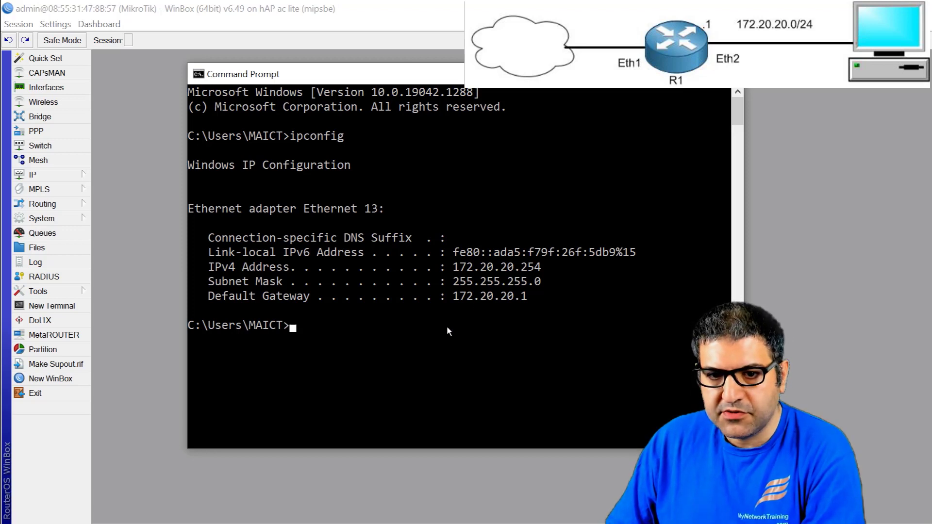
# Switch to Command Prompt, ping google.com to test internet access, and put the console window away.
pyautogui.write('ping ')
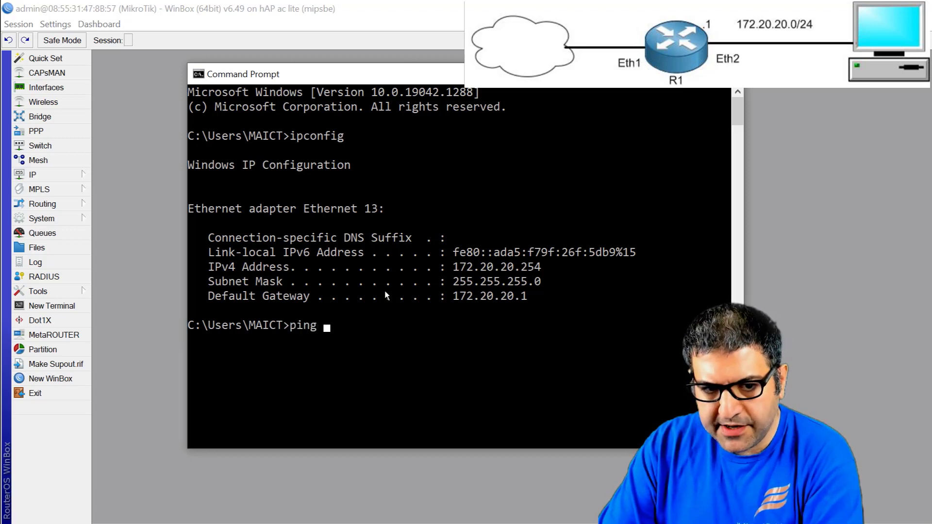
pyautogui.write('google.com')
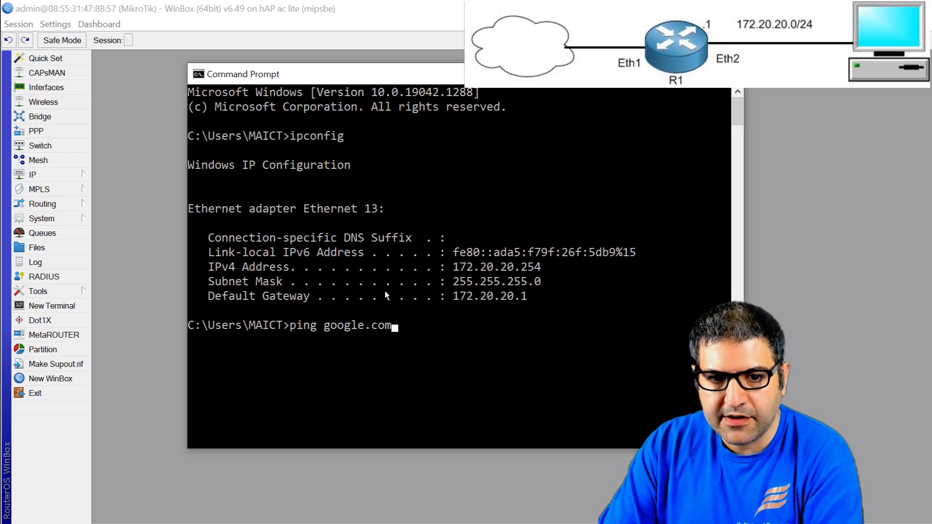
pyautogui.press('Return')
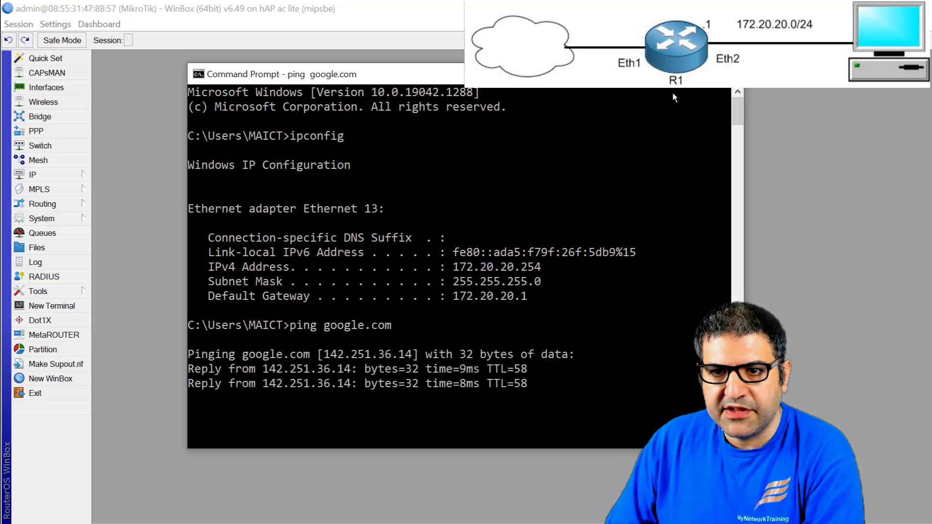
pyautogui.press('Return')
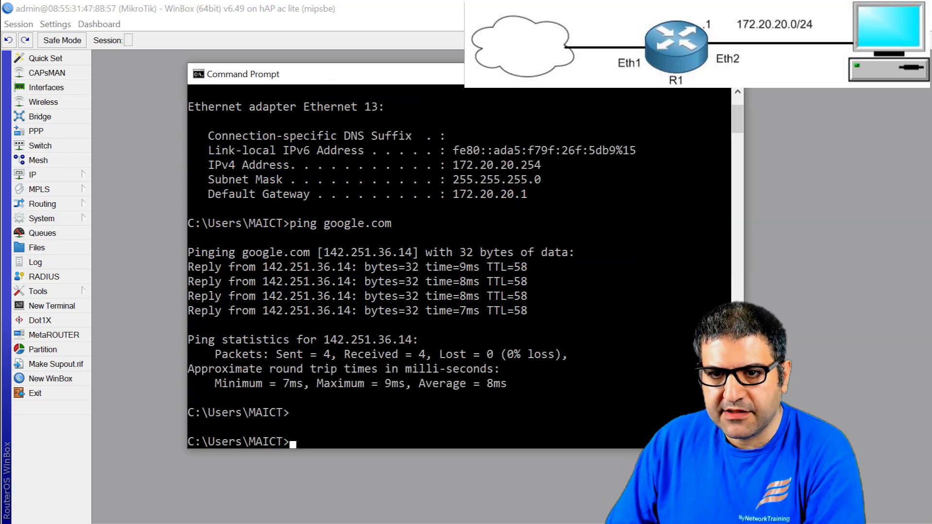
pyautogui.click(134, 62)
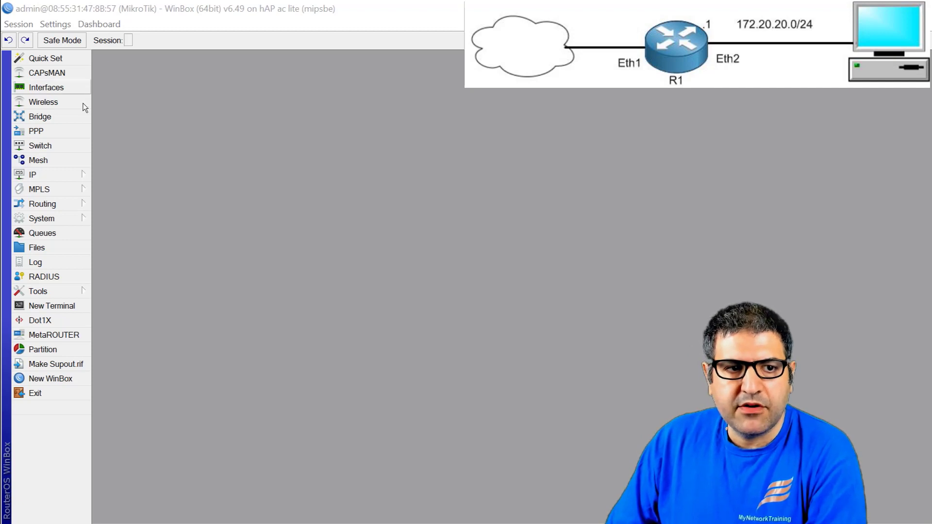
# In WinBox, review the router's DHCP client entry and its DHCP server entry, closing each window when done.
pyautogui.click(63, 176)
pyautogui.click(133, 209)
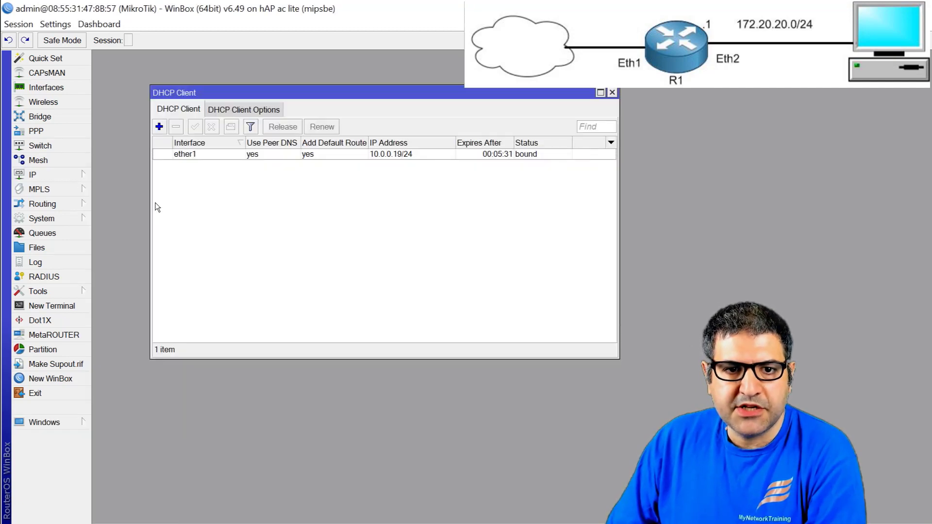
pyautogui.click(180, 155)
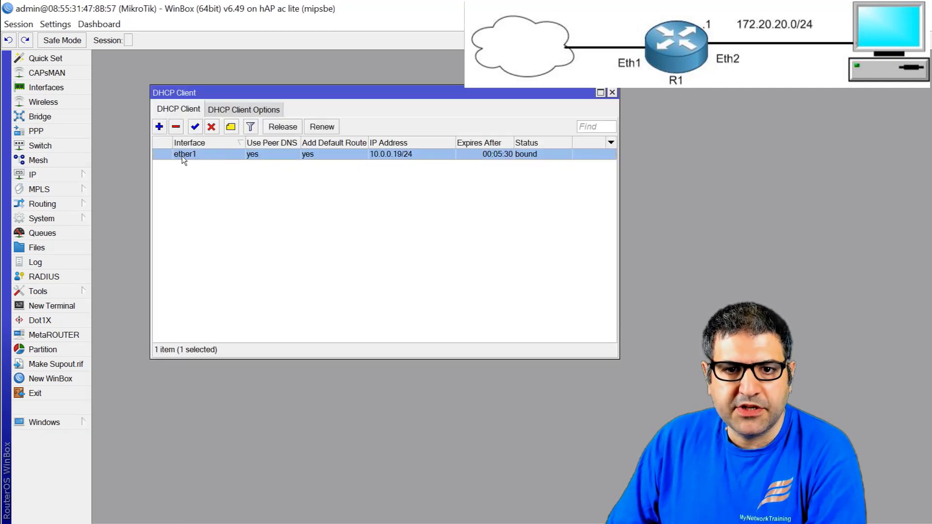
pyautogui.click(613, 92)
pyautogui.click(87, 179)
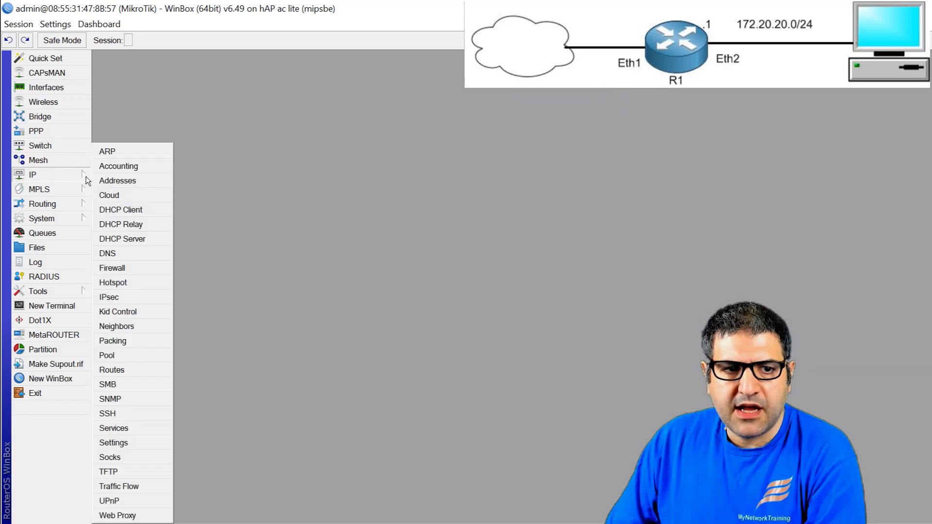
pyautogui.click(136, 239)
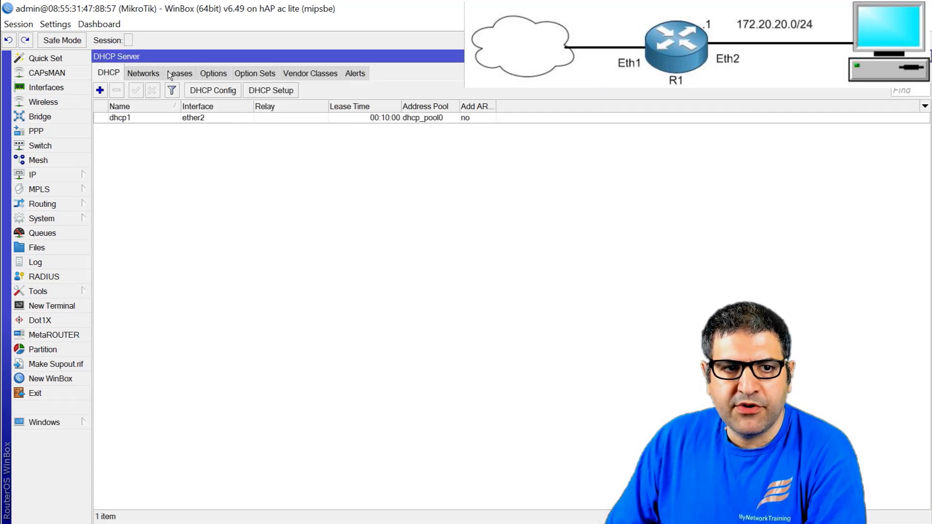
pyautogui.click(159, 120)
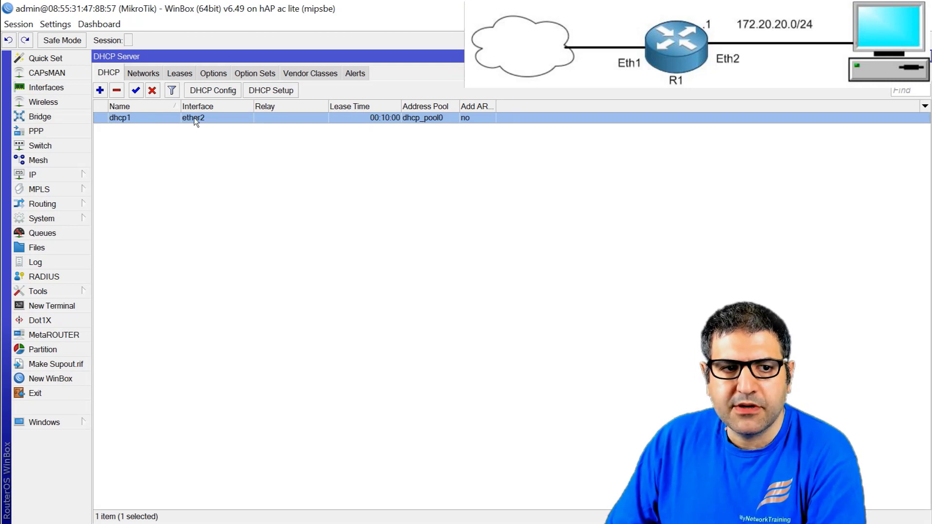
pyautogui.press('Escape')
# Review the firewall's NAT rules and close the Firewall window.
pyautogui.click(79, 175)
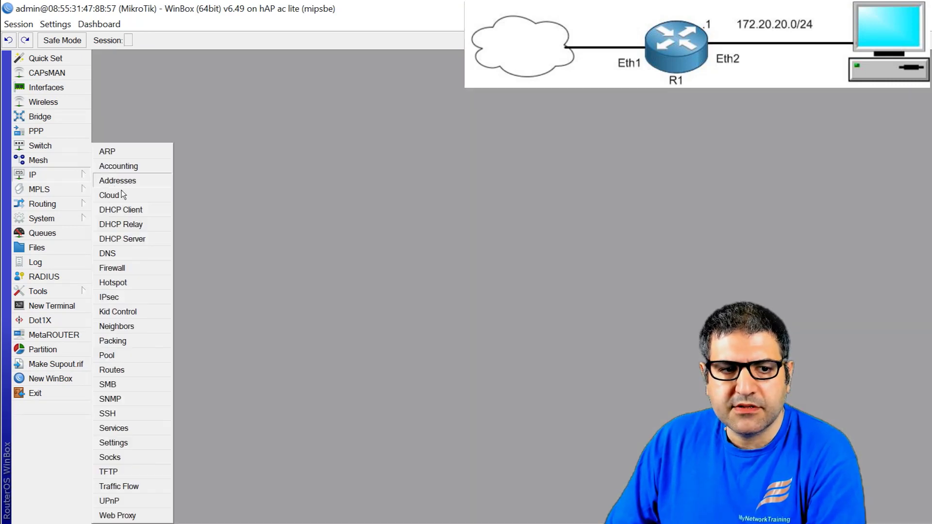
pyautogui.click(138, 272)
pyautogui.click(154, 130)
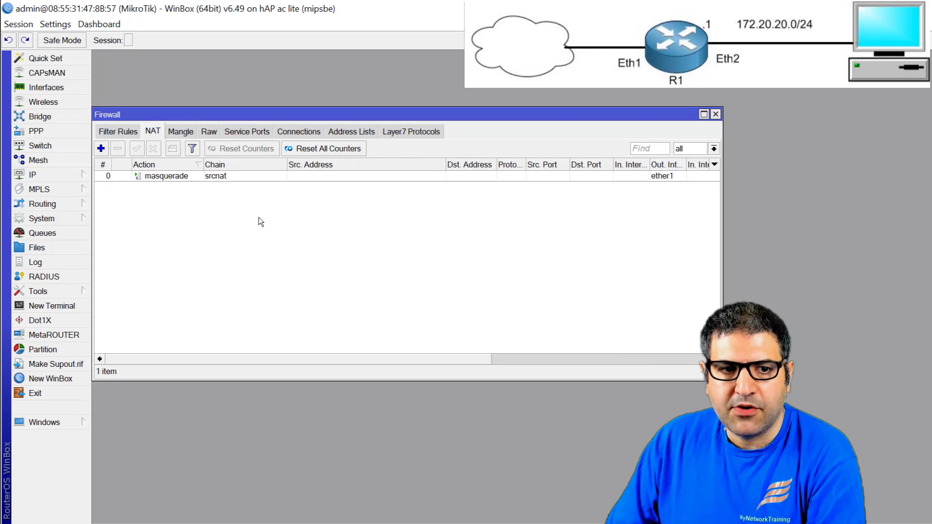
pyautogui.click(716, 114)
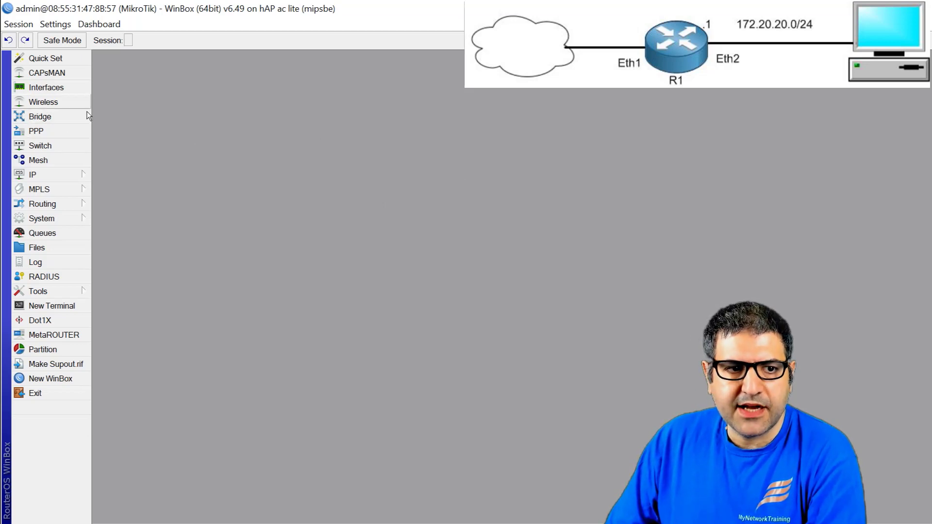
# Start a new firewall mangle rule in the prerouting chain and enable its advanced Content matcher for entry.
pyautogui.click(68, 178)
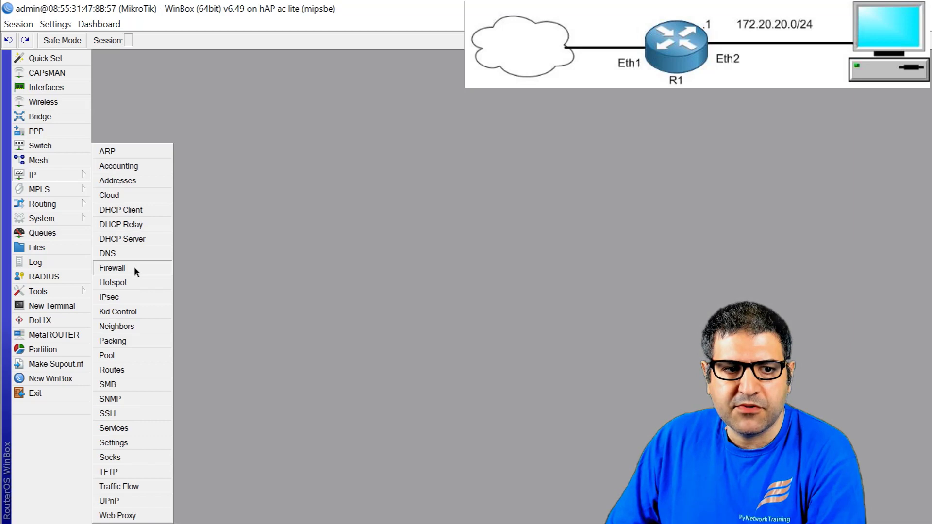
pyautogui.click(112, 268)
pyautogui.click(181, 131)
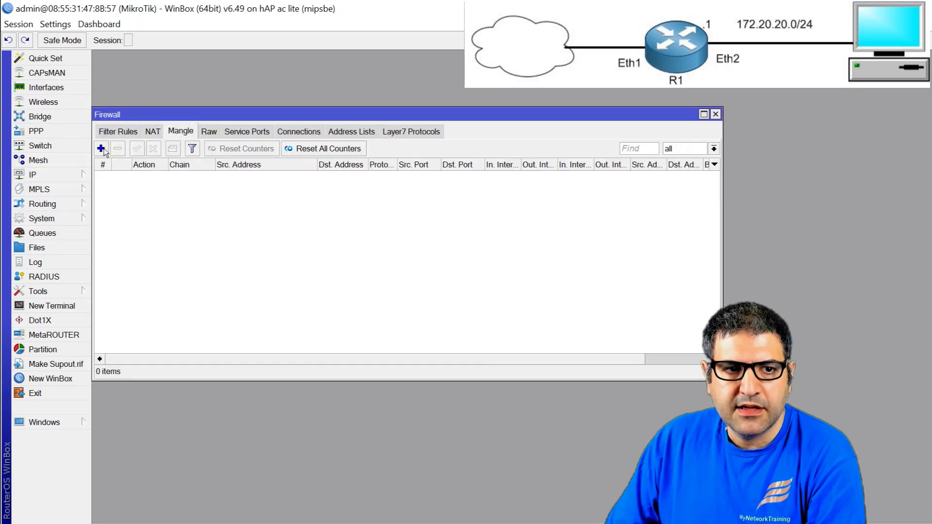
pyautogui.click(101, 149)
pyautogui.click(122, 77)
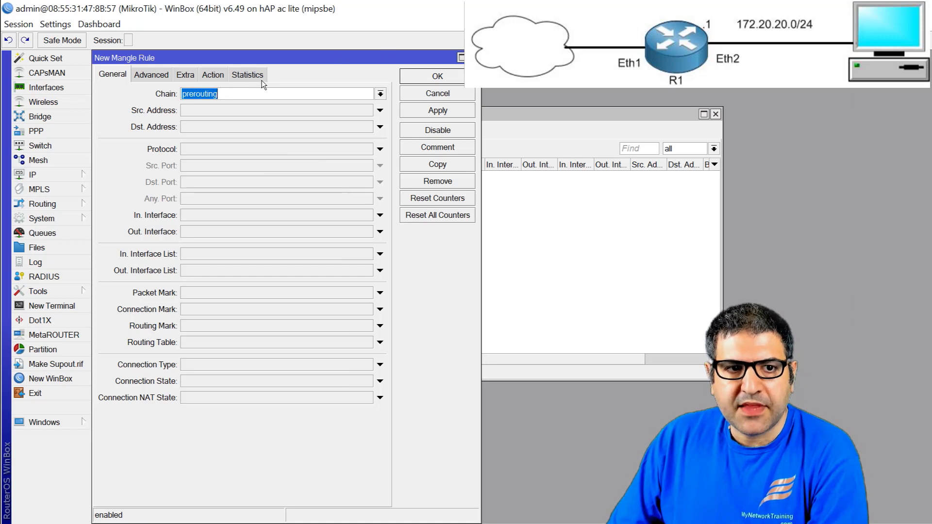
pyautogui.click(149, 76)
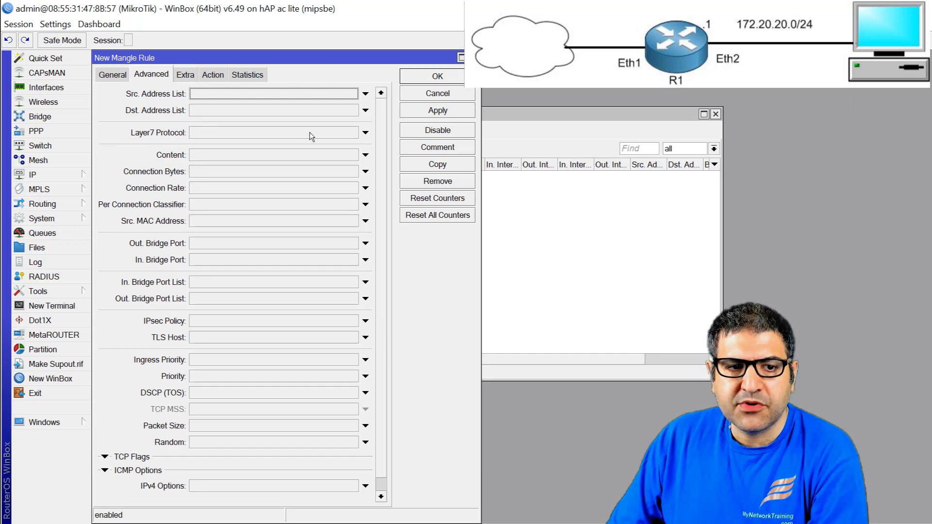
pyautogui.click(227, 155)
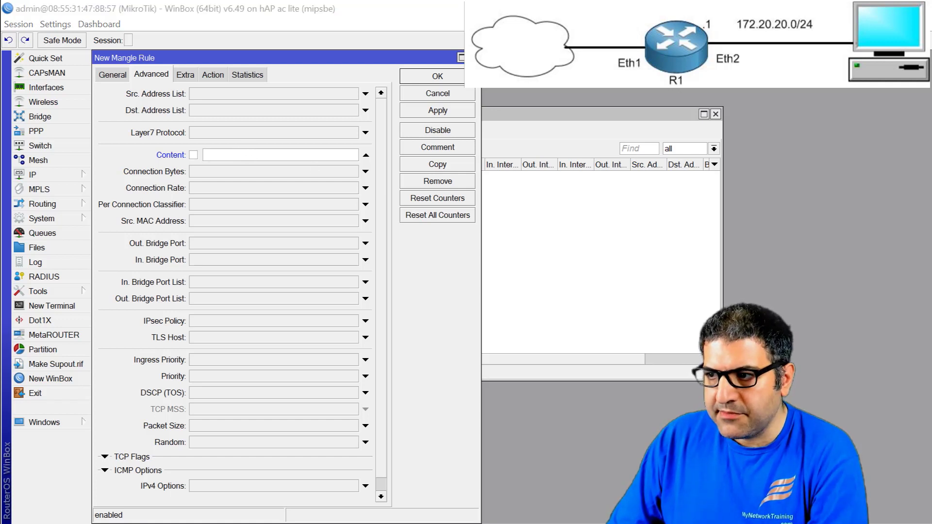
# Switch to Notepad and copy the domain nflxvideo.net, keeping the untitled note open.
pyautogui.hotkey('alt', 'Tab')
pyautogui.doubleClick(111, 52)
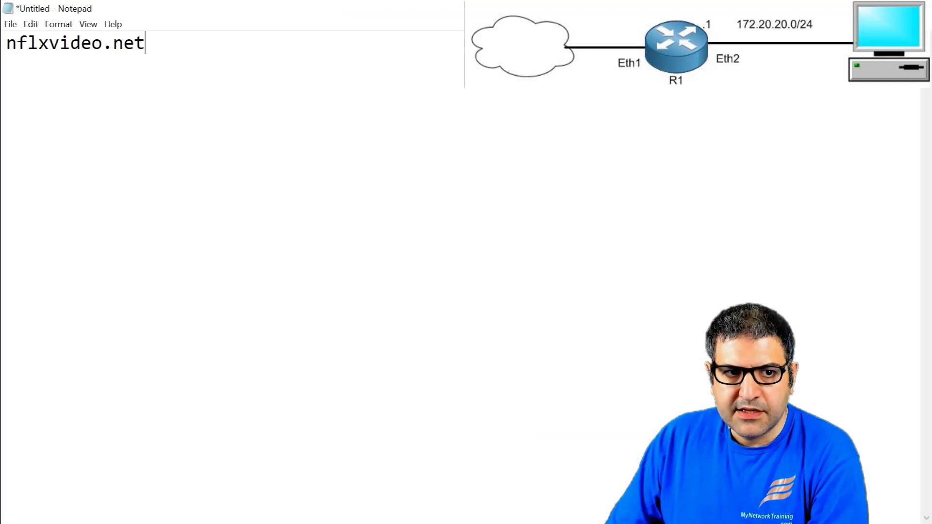
pyautogui.moveTo(17, 43)
pyautogui.mouseDown()
pyautogui.moveTo(129, 43)
pyautogui.moveTo(2, 46)
pyautogui.mouseUp()
pyautogui.click(145, 43)
pyautogui.rightClick(36, 45)
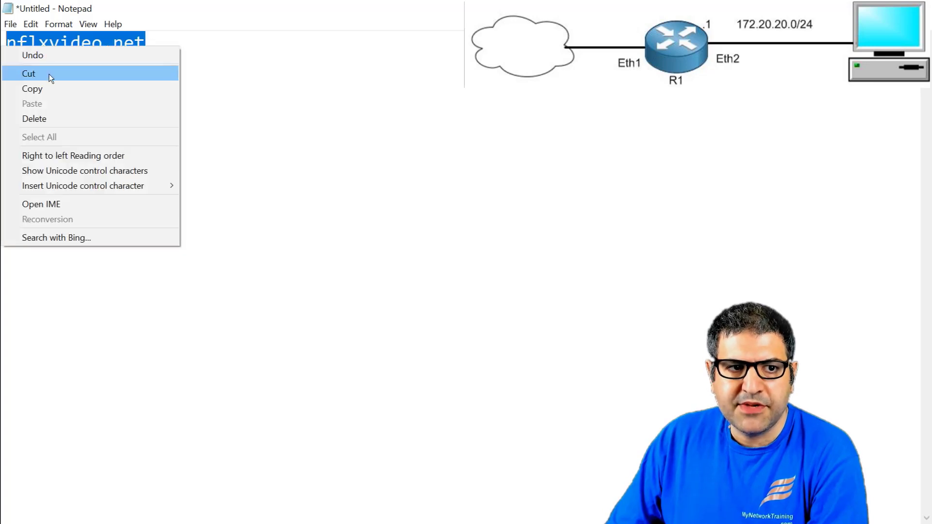
pyautogui.click(51, 89)
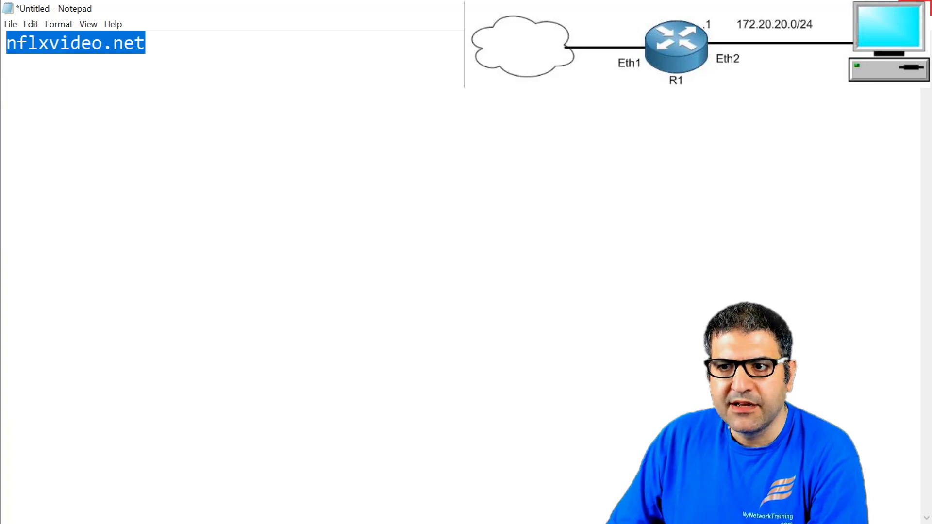
pyautogui.click(920, 6)
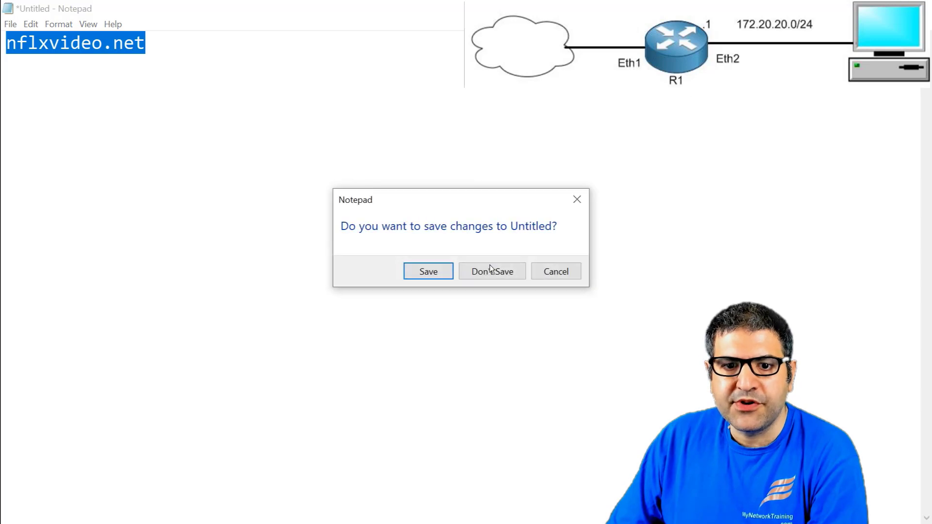
pyautogui.click(568, 275)
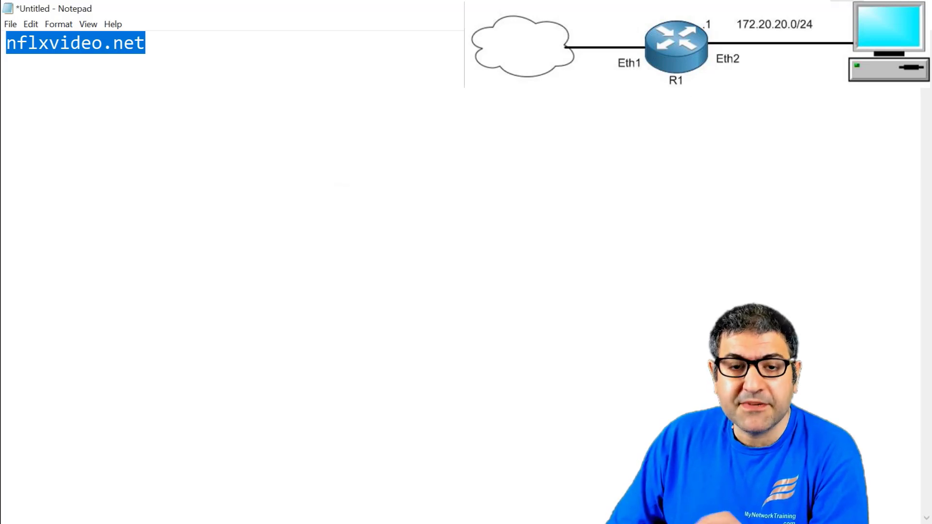
# Switch back to WinBox and set the new mangle rule's Content matcher to the copied domain nflxvideo.net.
pyautogui.hotkey('alt', 'Tab')
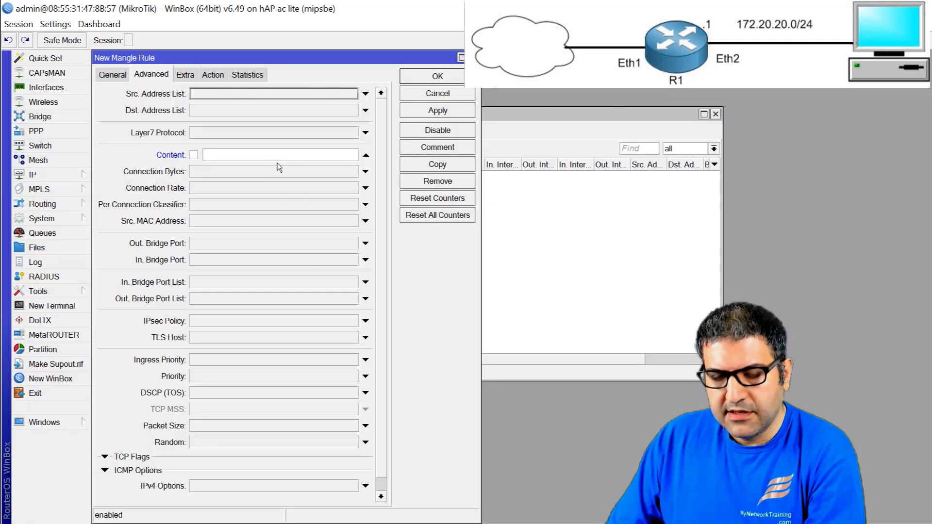
pyautogui.click(248, 155)
pyautogui.hotkey('ctrl', 'v')
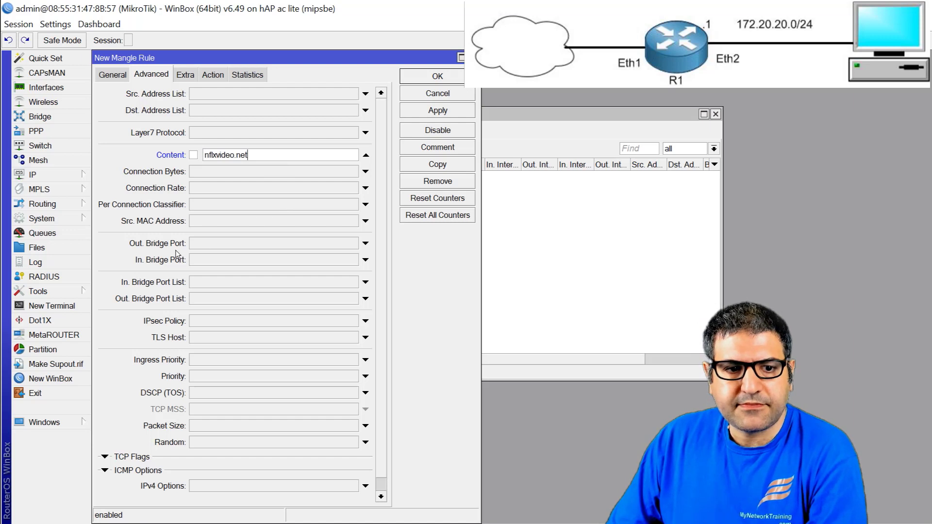
pyautogui.click(113, 76)
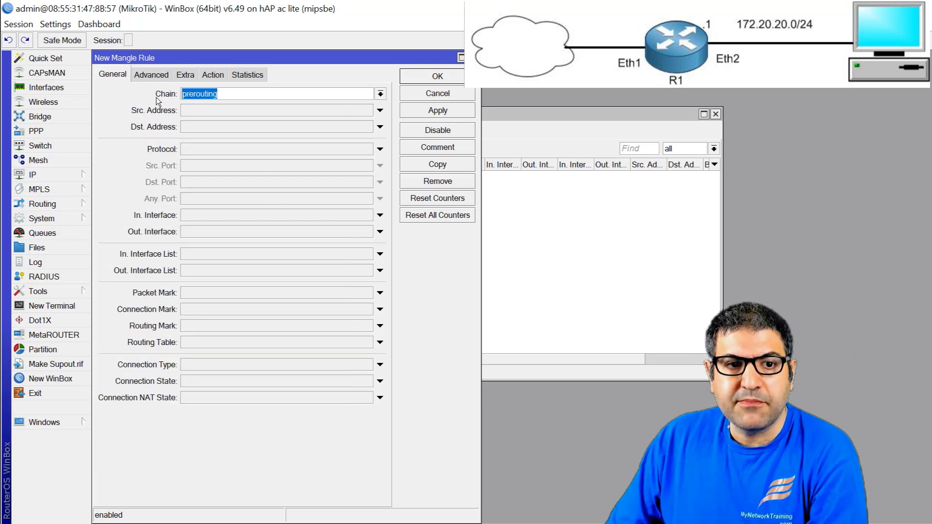
pyautogui.click(163, 77)
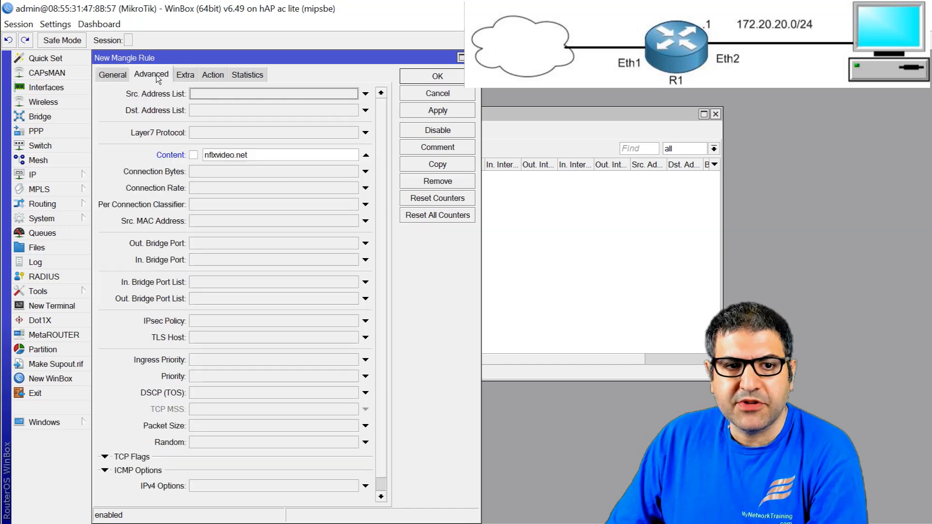
pyautogui.moveTo(234, 155); pyautogui.dragTo(204, 155)
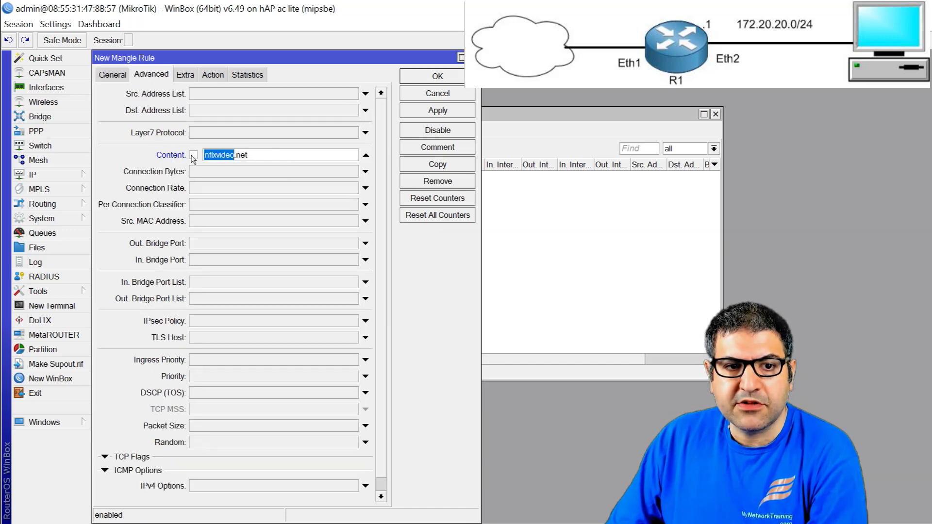
pyautogui.click(260, 155)
# Set the mangle rule's action to add dst to address list, with address list Netflix and timeout 720:00:00, and apply it.
pyautogui.click(212, 75)
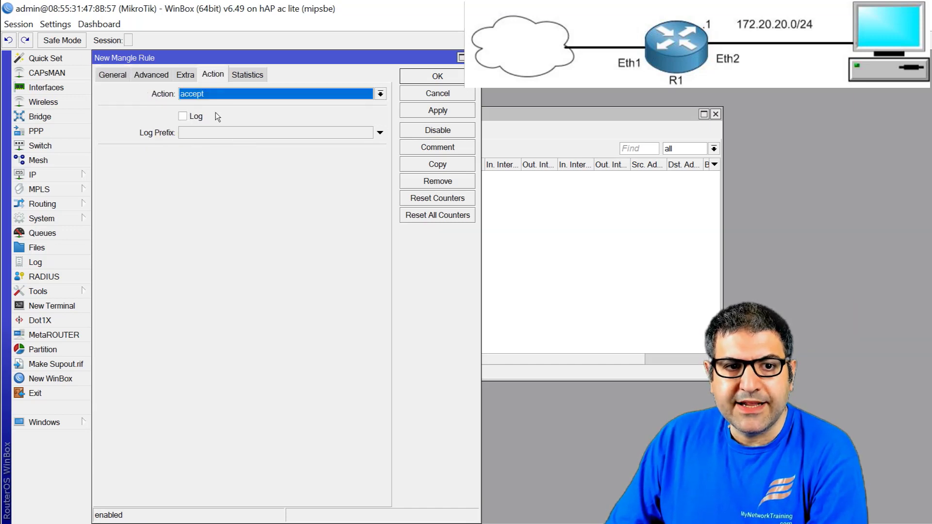
pyautogui.click(217, 93)
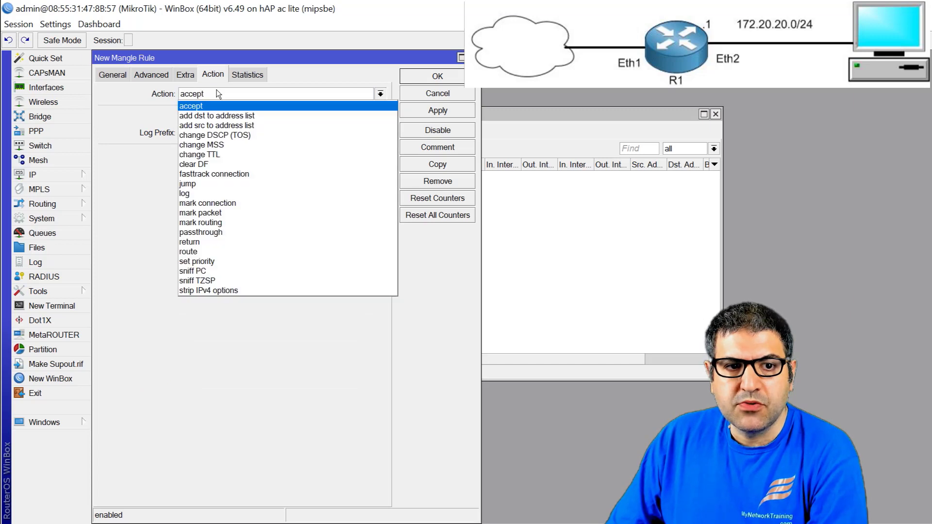
pyautogui.click(238, 118)
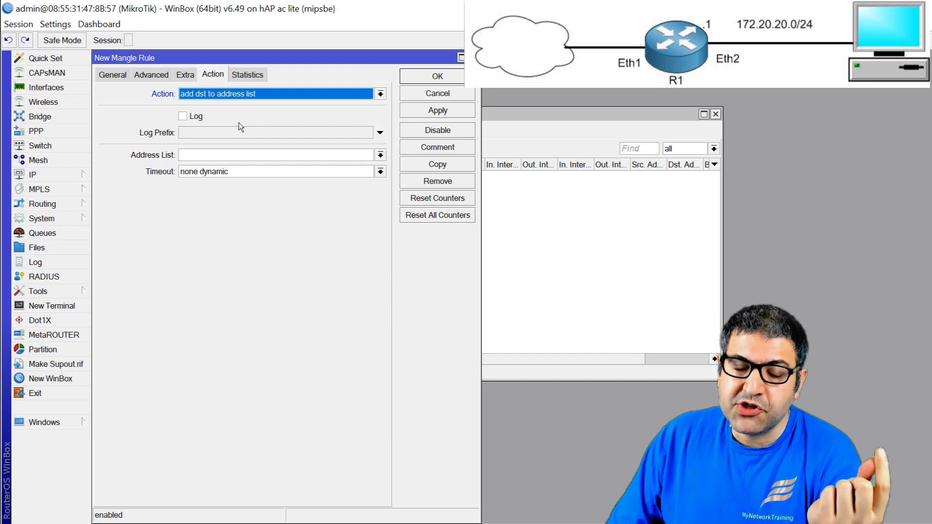
pyautogui.click(248, 155)
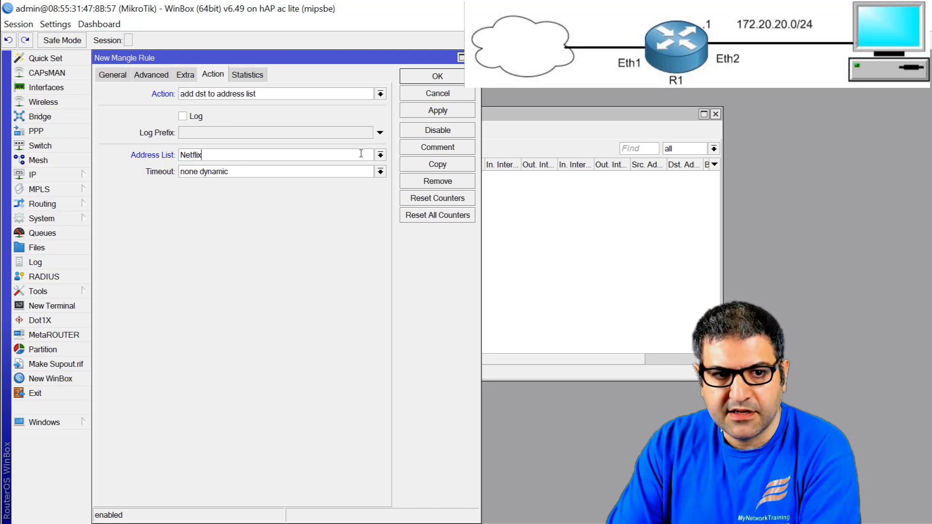
pyautogui.press('Tab')
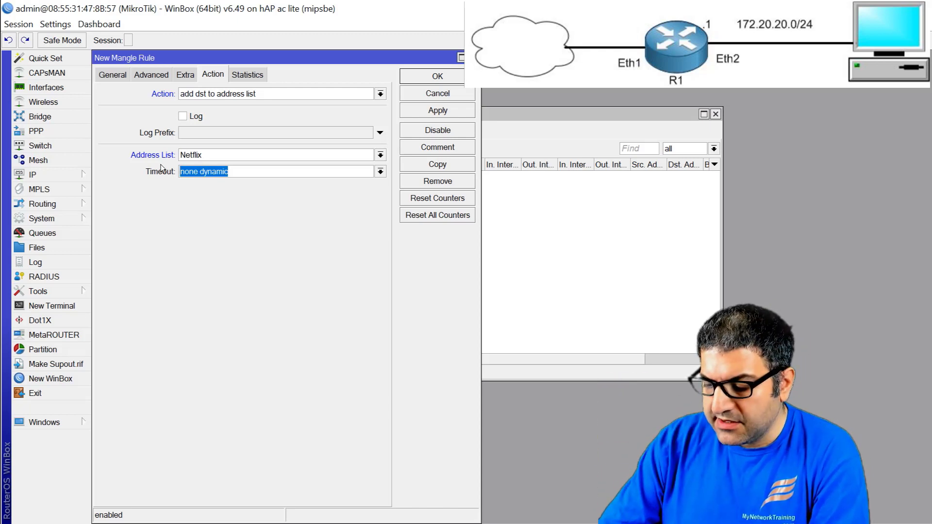
pyautogui.write('720:00')
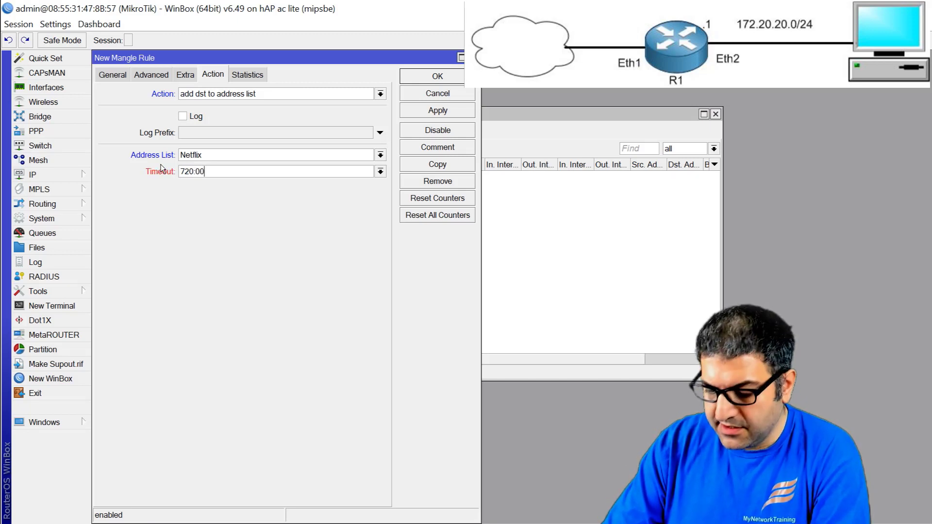
pyautogui.write(':00')
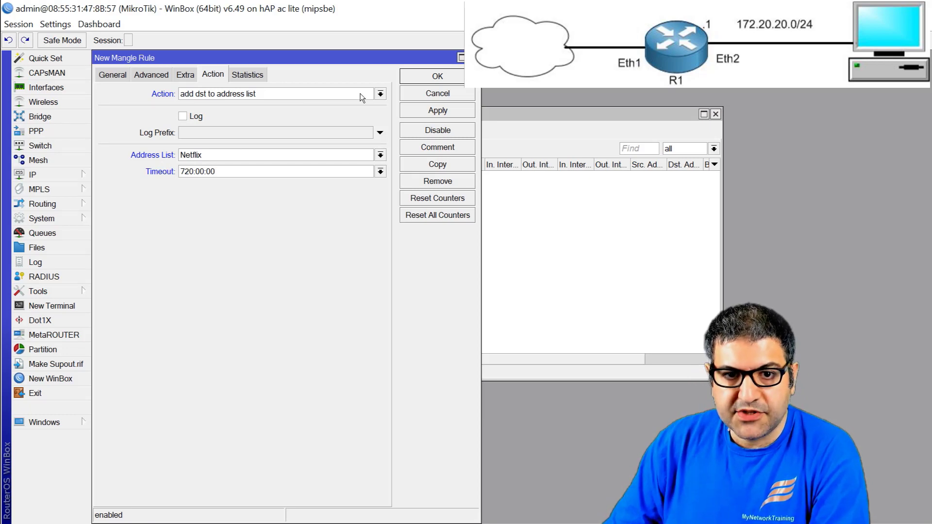
pyautogui.click(431, 112)
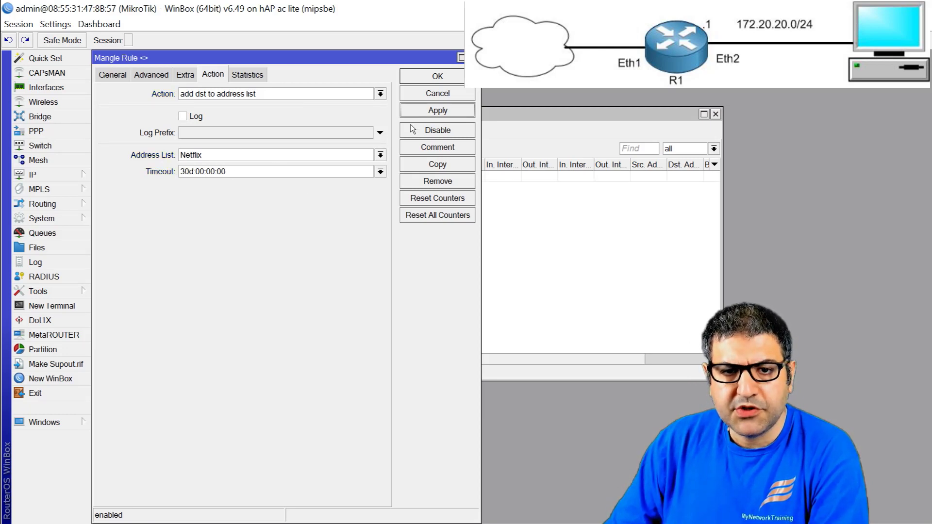
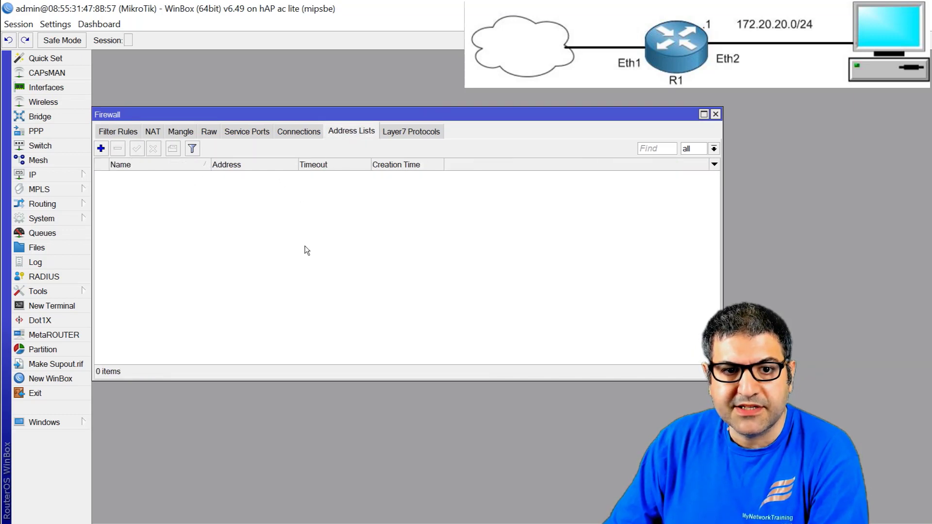
# Switch to the browser, start playing Squid Game on Netflix to generate traffic, and pause the episode.
pyautogui.click(136, 133)
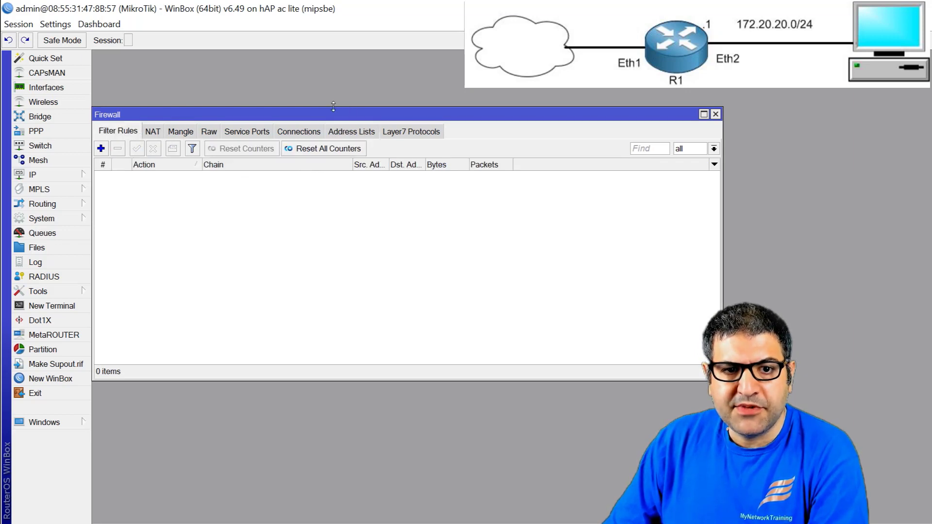
pyautogui.hotkey('alt', 'Tab')
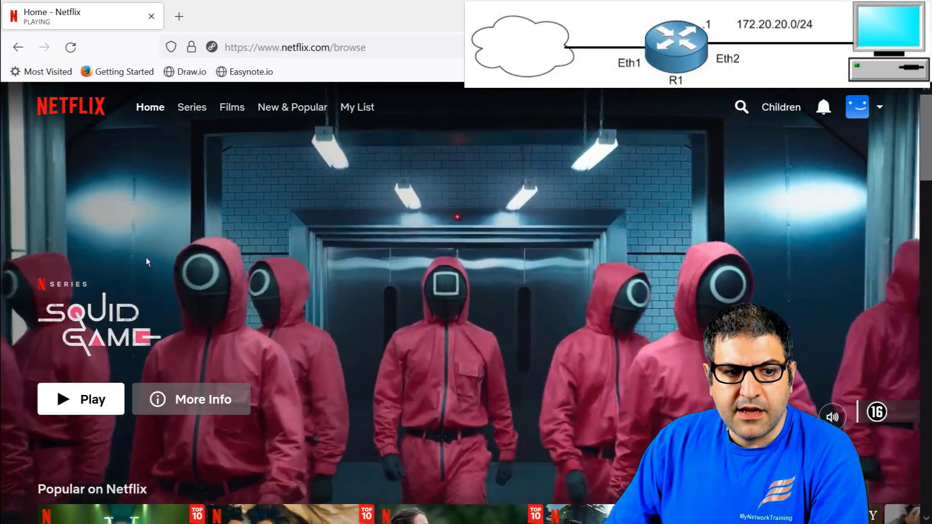
pyautogui.scroll(-1, 147, 250)
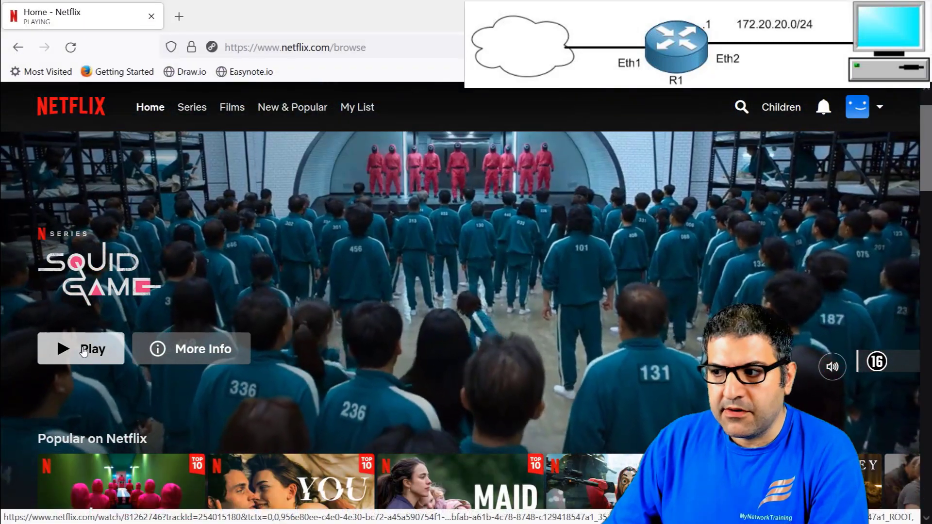
pyautogui.click(84, 351)
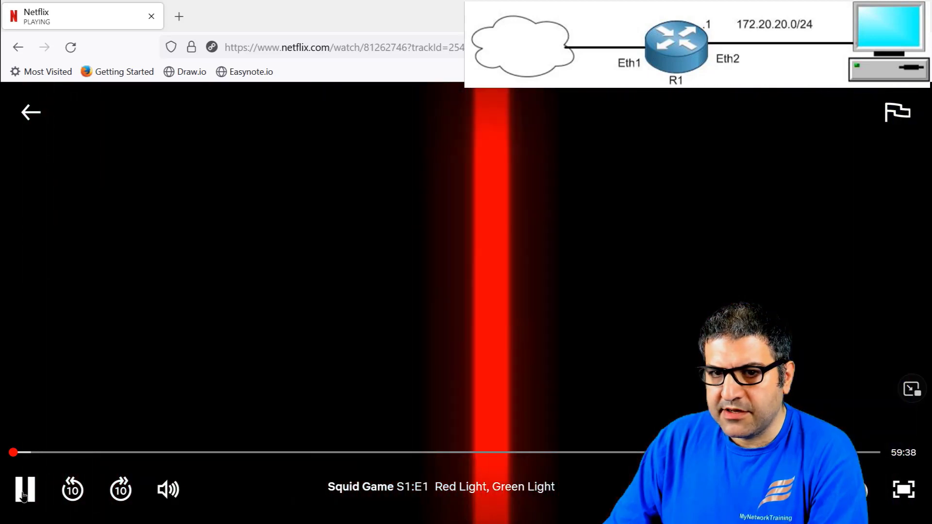
pyautogui.click(23, 494)
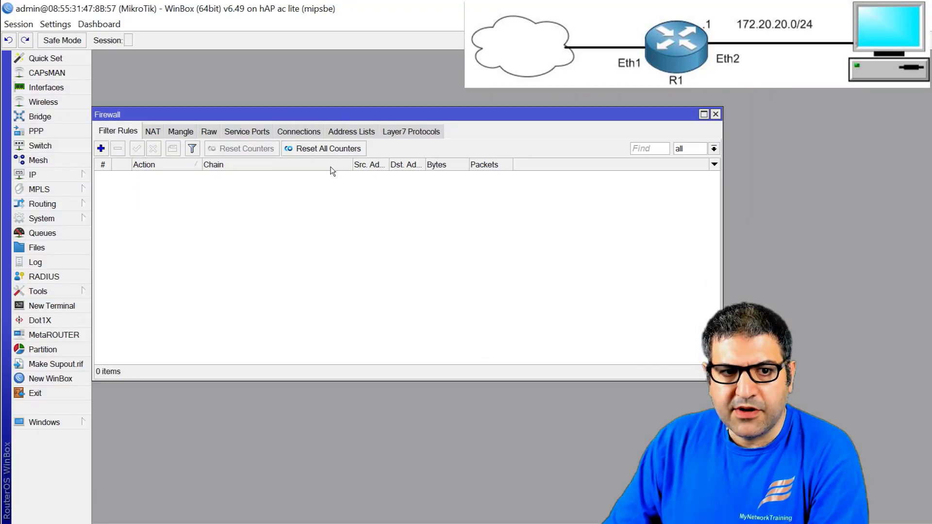
# In WinBox, examine the Netflix entry in the firewall's address lists and the mangle rule that feeds it.
pyautogui.click(354, 130)
pyautogui.click(197, 177)
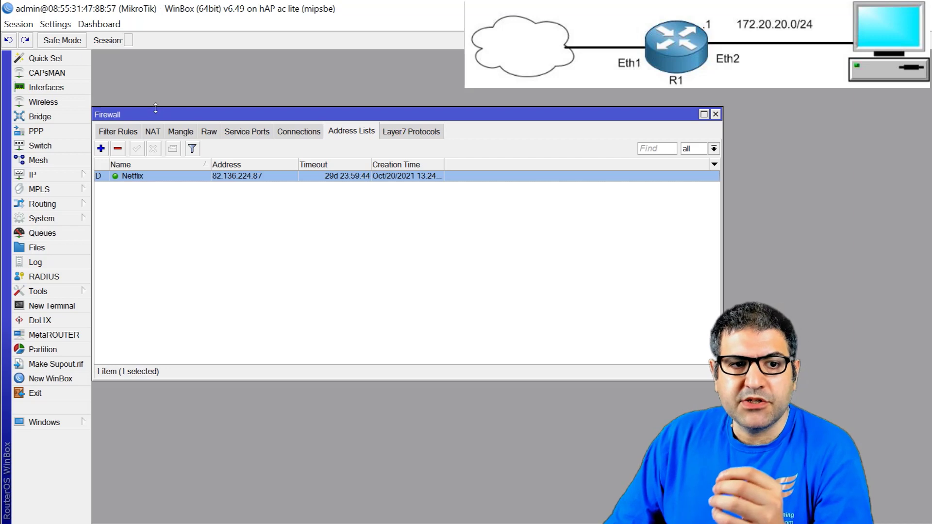
pyautogui.click(179, 132)
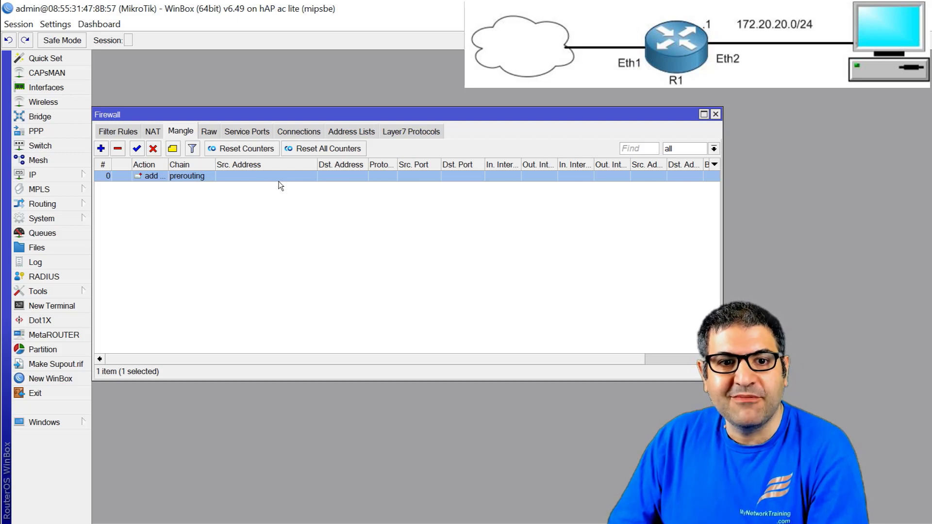
pyautogui.click(352, 131)
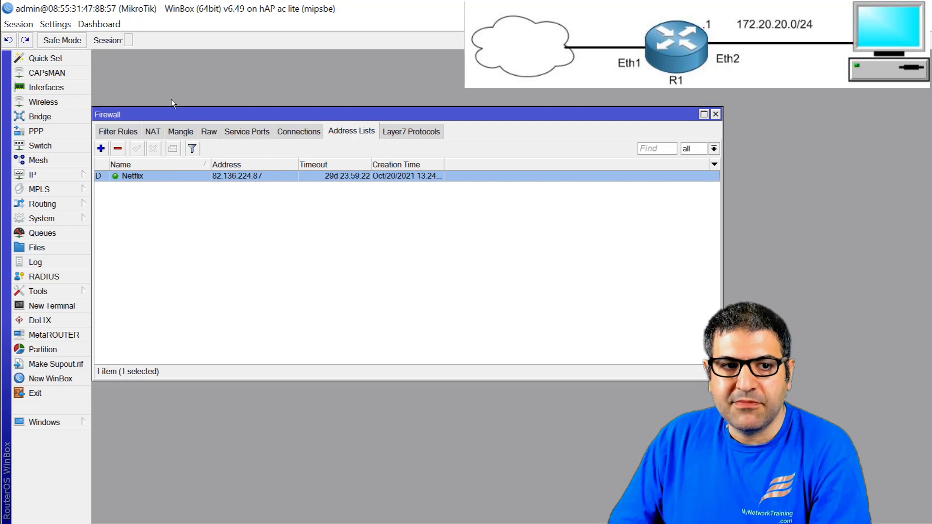
# Start a new firewall filter rule in the forward chain with Netflix as its destination address list.
pyautogui.click(115, 132)
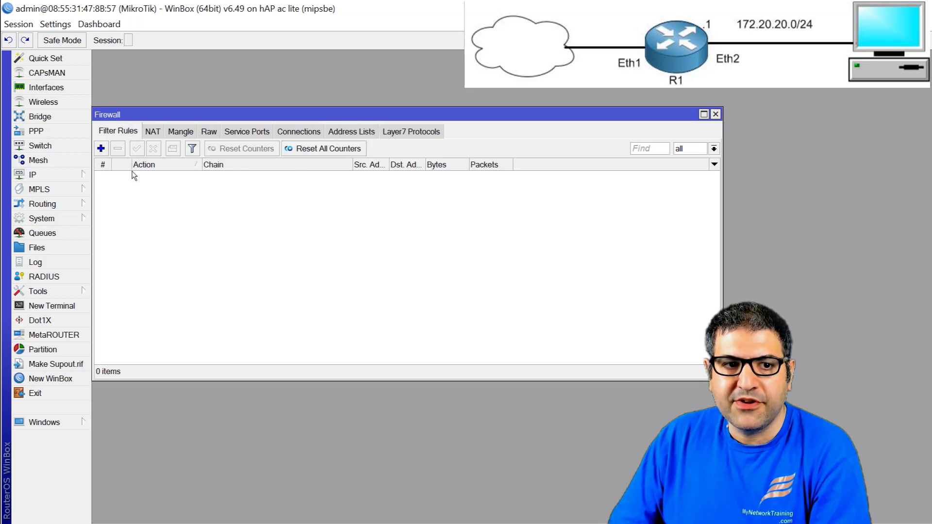
pyautogui.click(101, 149)
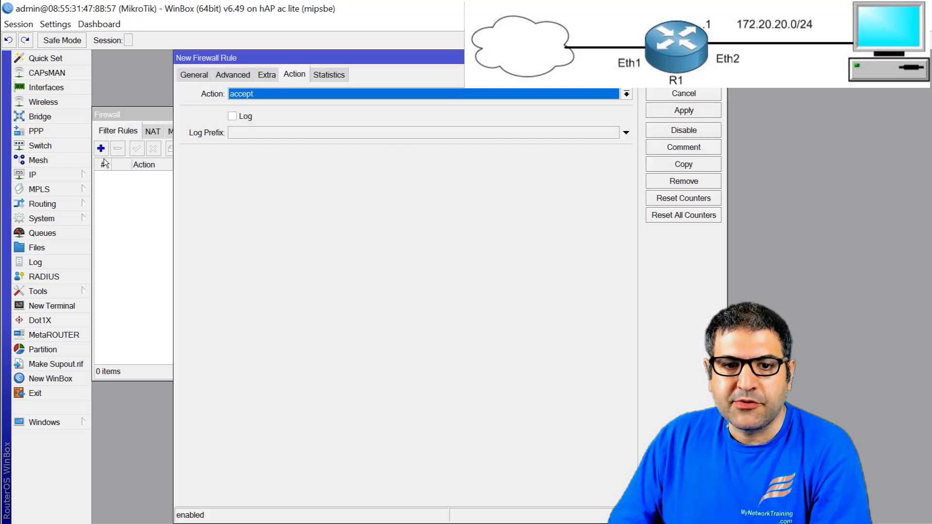
pyautogui.click(197, 75)
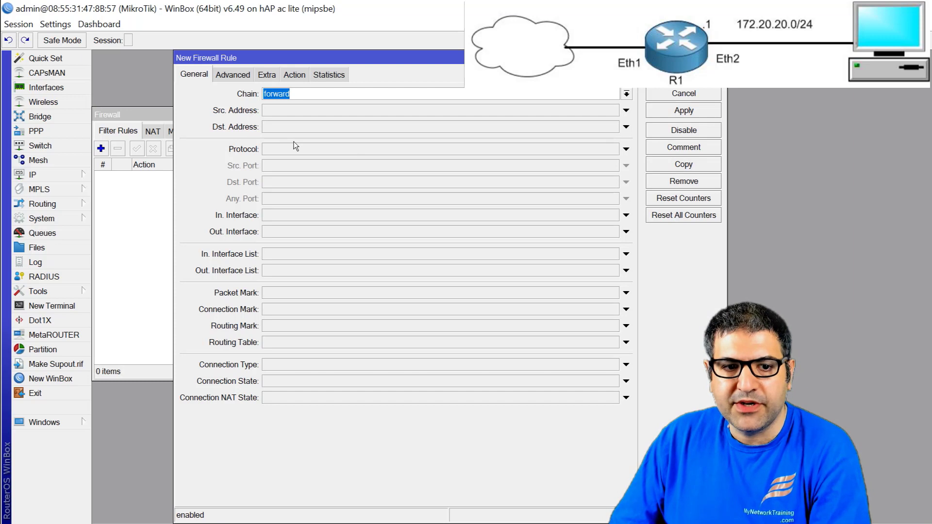
pyautogui.click(232, 74)
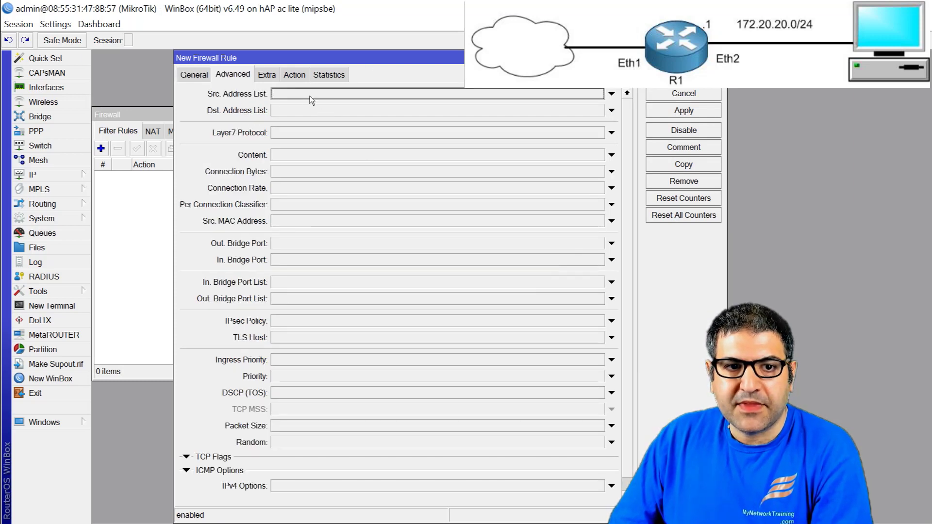
pyautogui.click(306, 111)
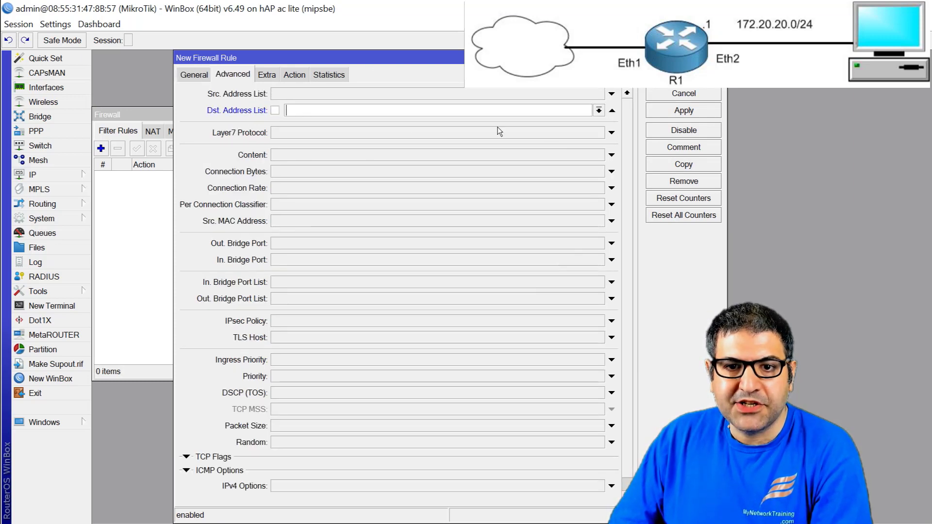
pyautogui.click(599, 111)
pyautogui.click(420, 124)
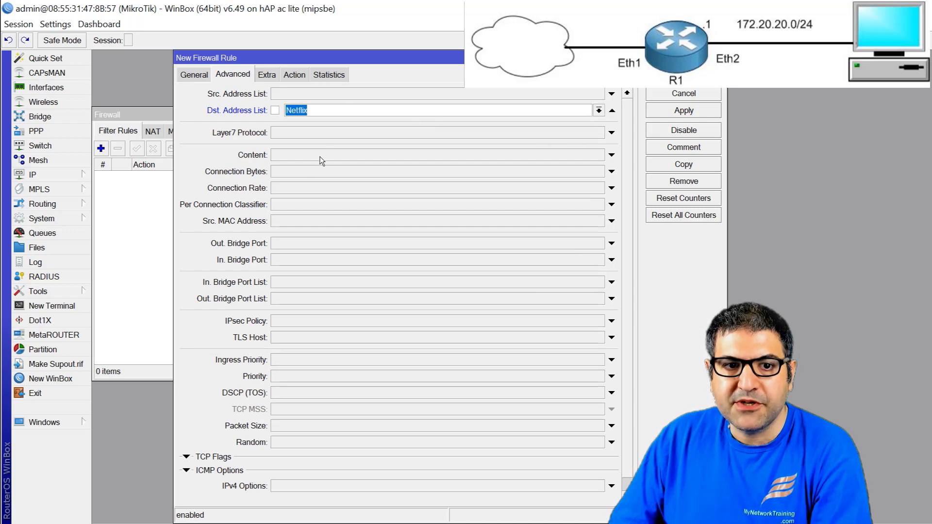
# Set the new filter rule's action to drop and save the rule.
pyautogui.click(294, 74)
pyautogui.click(292, 94)
pyautogui.click(291, 130)
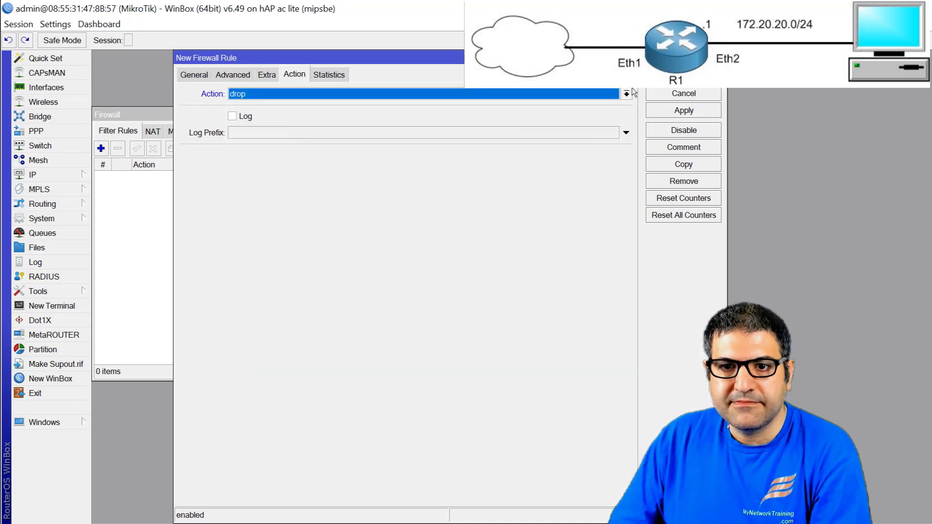
pyautogui.click(684, 76)
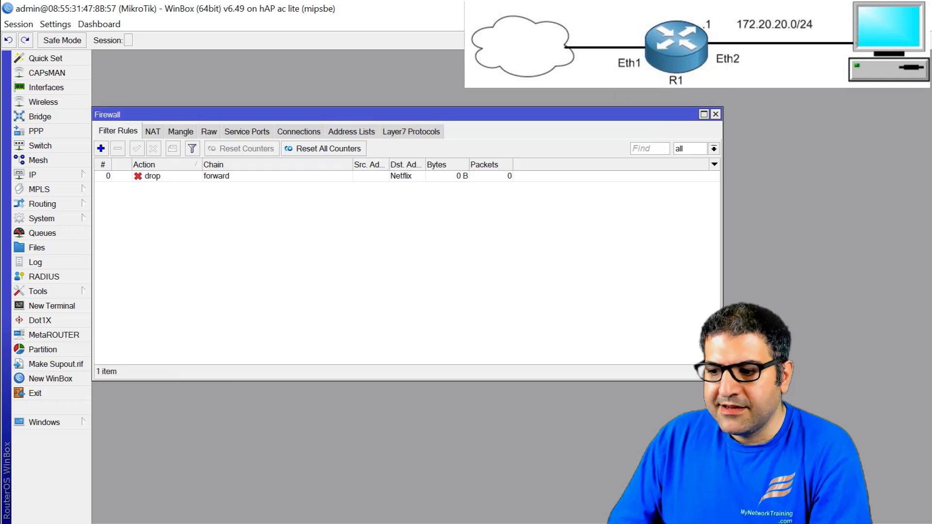
# Switch to the browser and reload the Squid Game episode to test the Netflix block.
pyautogui.hotkey('alt', 'Tab')
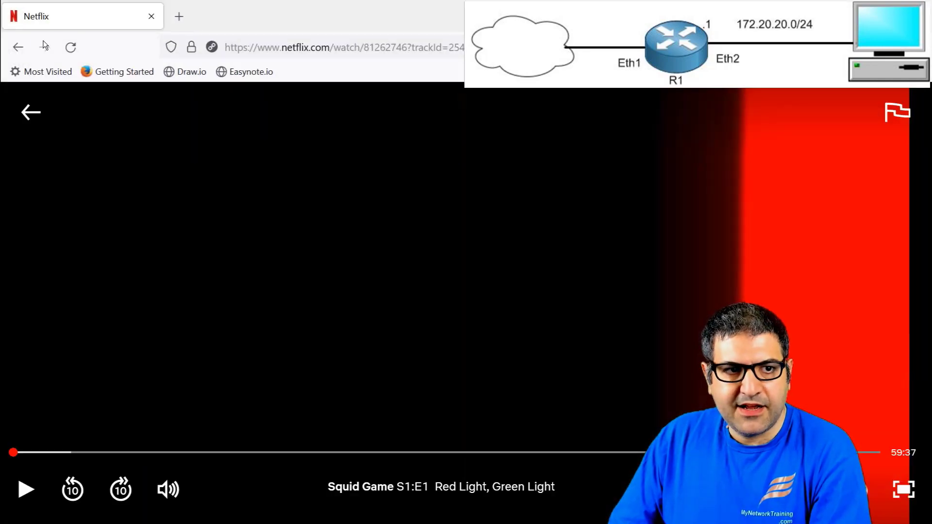
pyautogui.click(70, 47)
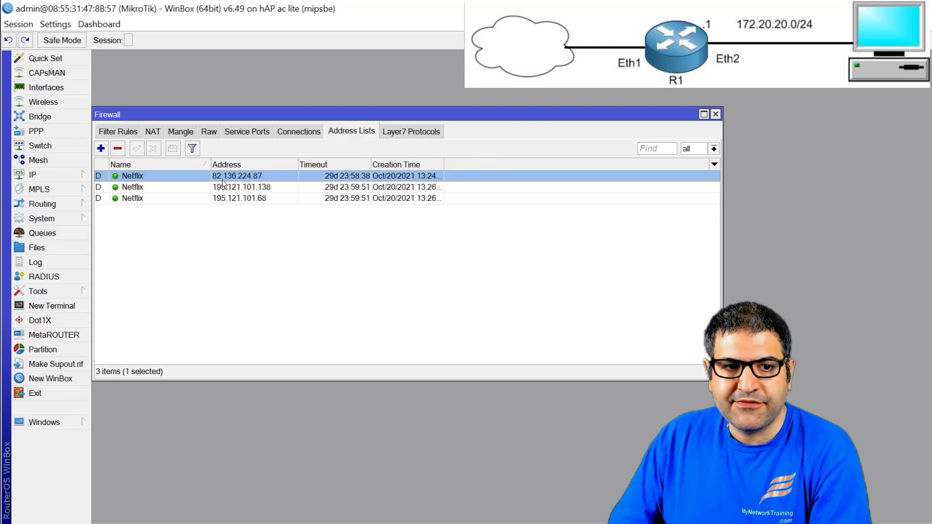
# In WinBox, examine the Netflix entries in the address lists and the drop rule's byte and packet counters.
pyautogui.click(184, 189)
pyautogui.click(174, 201)
pyautogui.click(167, 189)
pyautogui.click(156, 178)
pyautogui.click(150, 189)
pyautogui.click(144, 198)
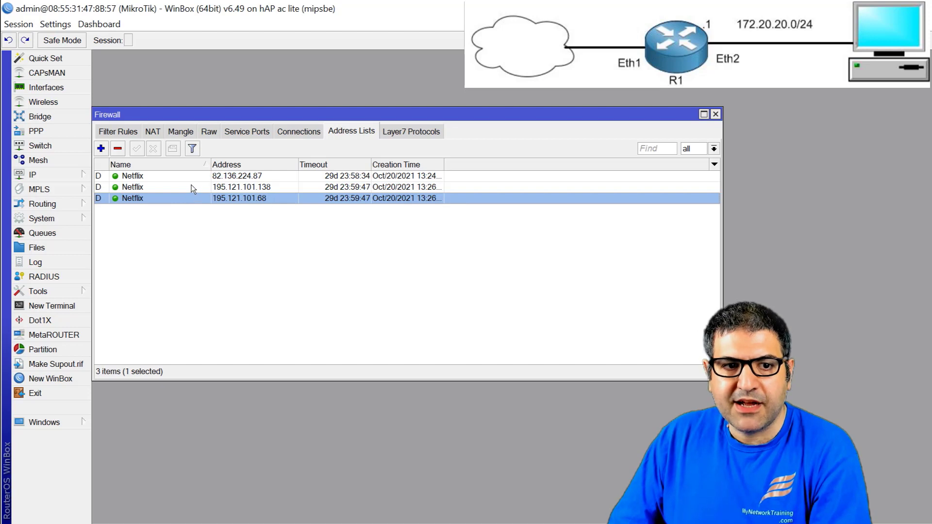
pyautogui.click(112, 133)
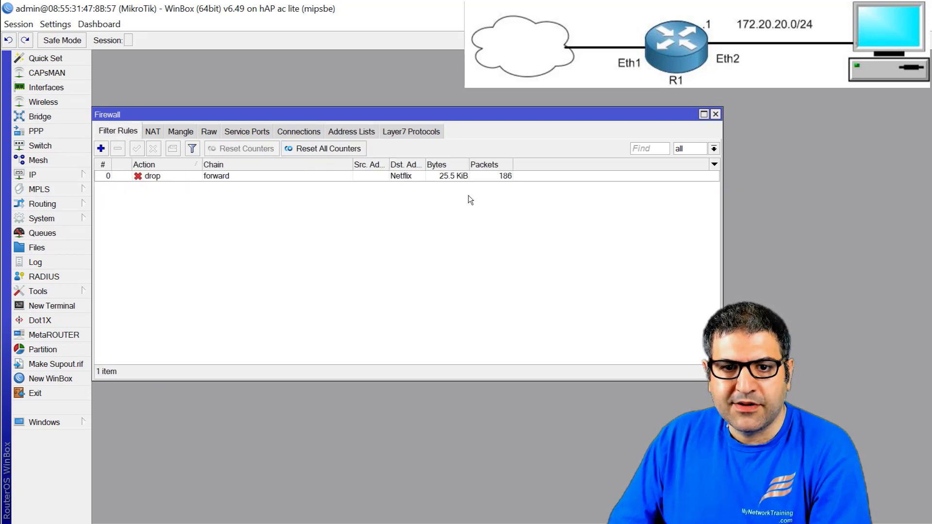
pyautogui.click(479, 179)
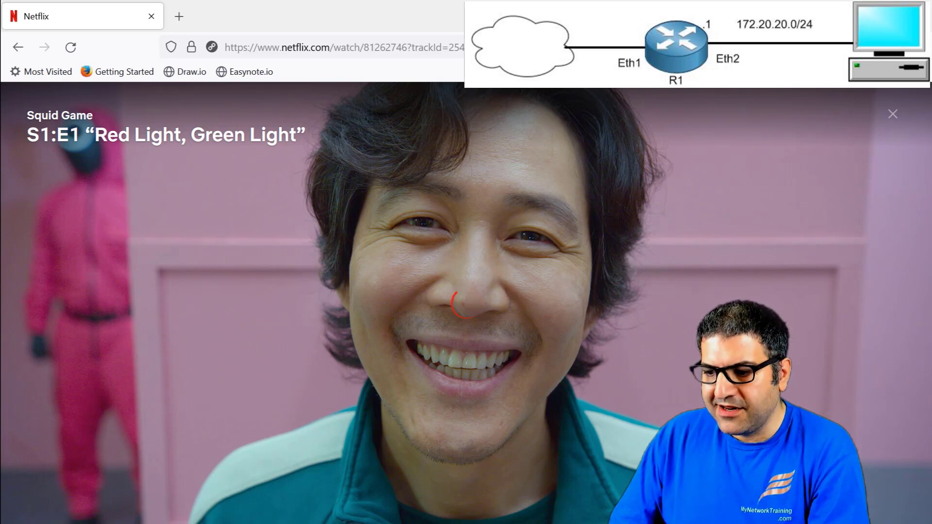
# Move the WinBox window lower over the browser, return to the Netflix home page, and start Money Heist to test the block.
pyautogui.hotkey('alt', 'Tab')
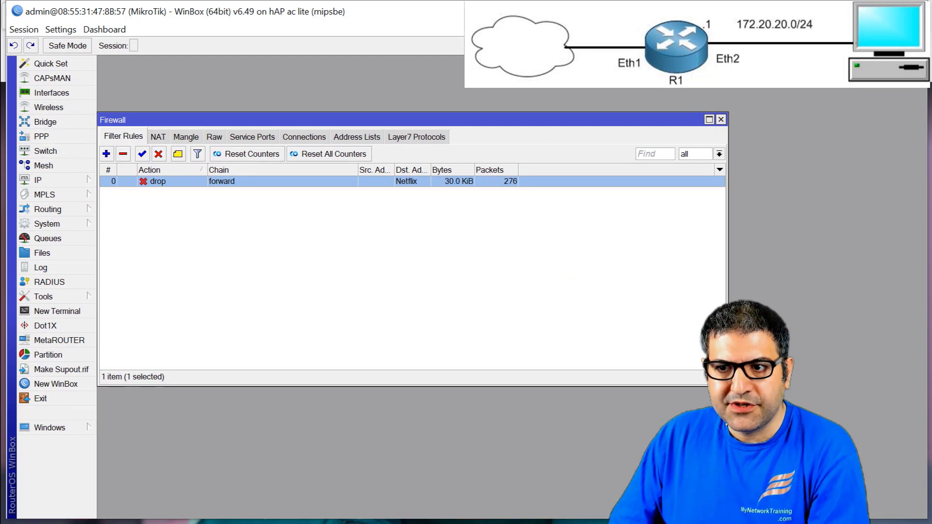
pyautogui.moveTo(805, 11); pyautogui.dragTo(810, 212)
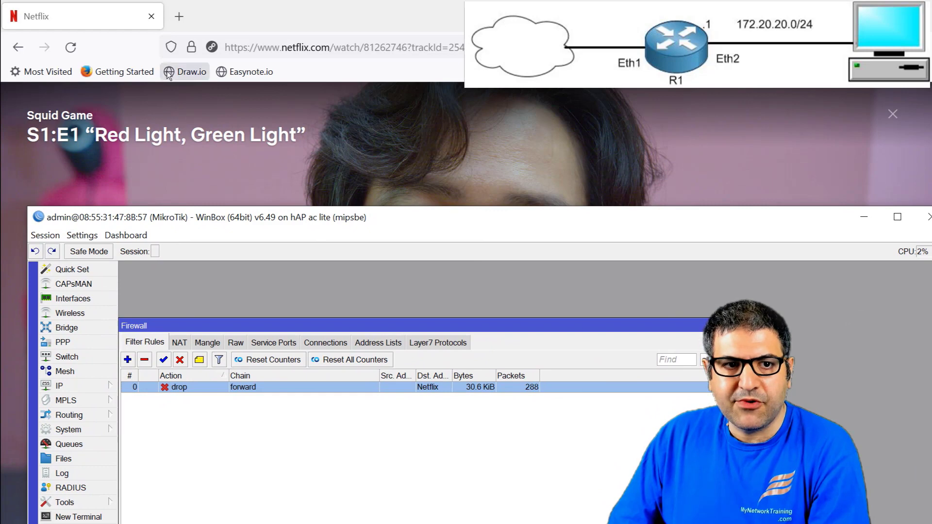
pyautogui.click(18, 47)
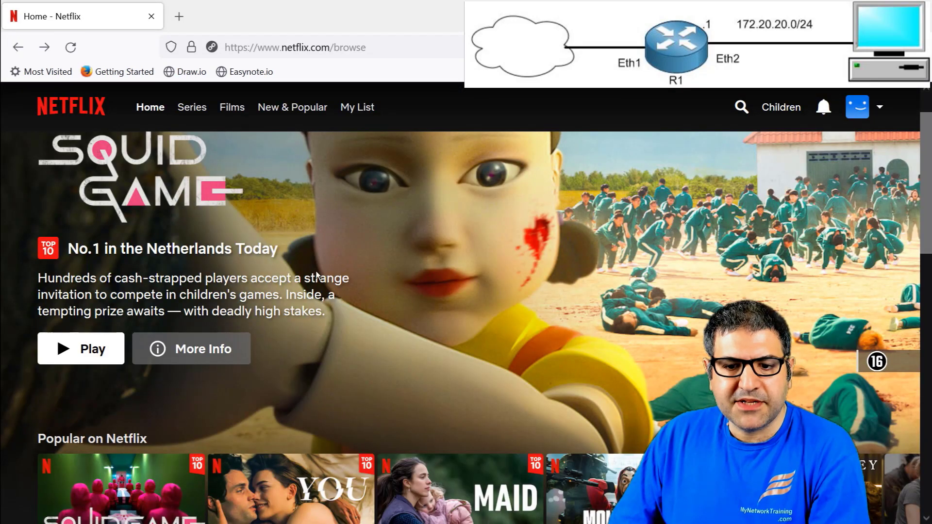
pyautogui.scroll(-5, 310, 284)
pyautogui.scroll(4, 333, 284)
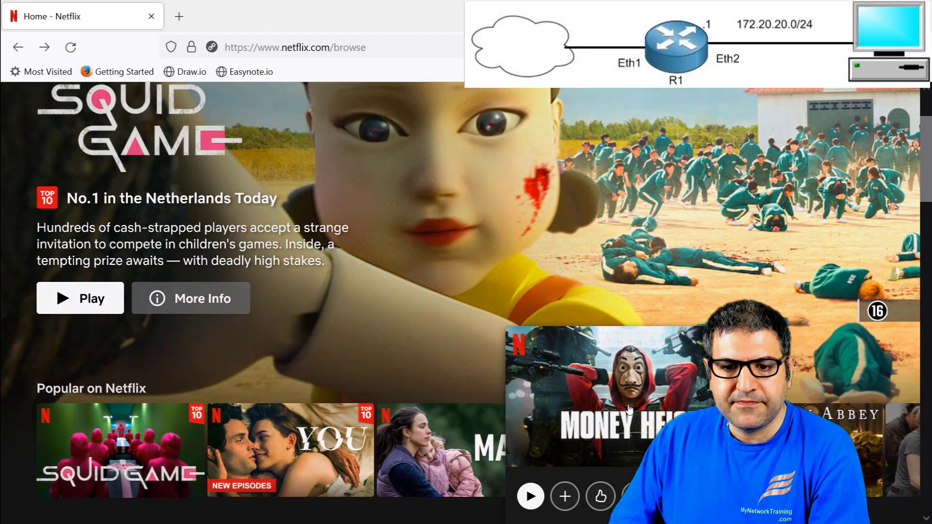
pyautogui.click(630, 410)
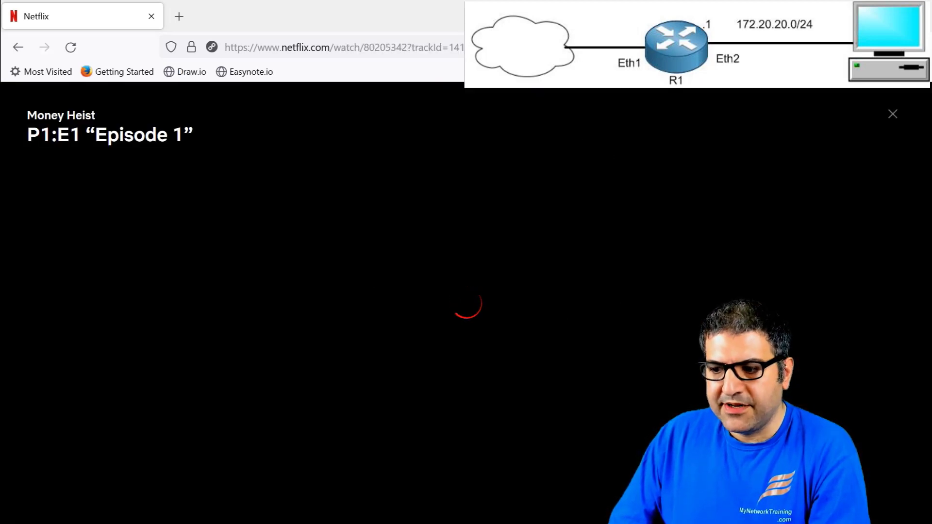
# Switch to WinBox and examine the collected Netflix server addresses in the firewall address lists.
pyautogui.hotkey('alt', 'Tab')
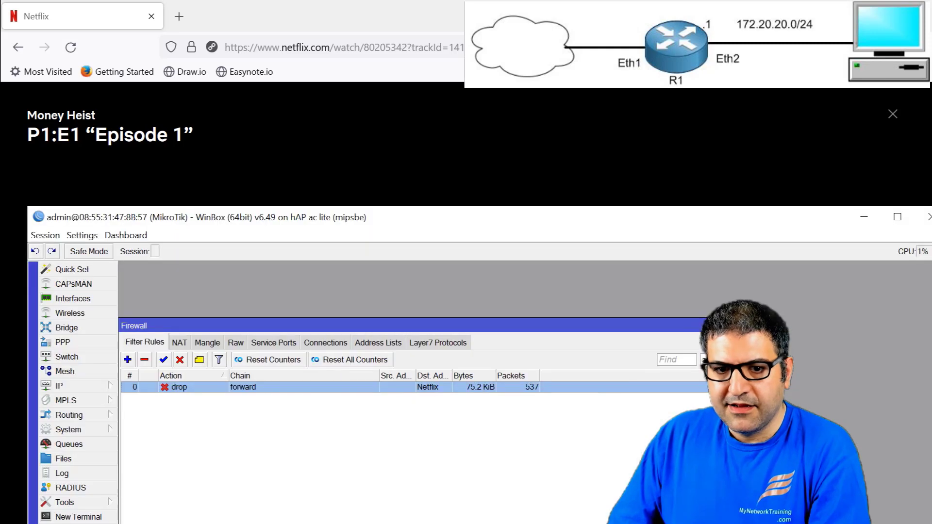
pyautogui.click(388, 343)
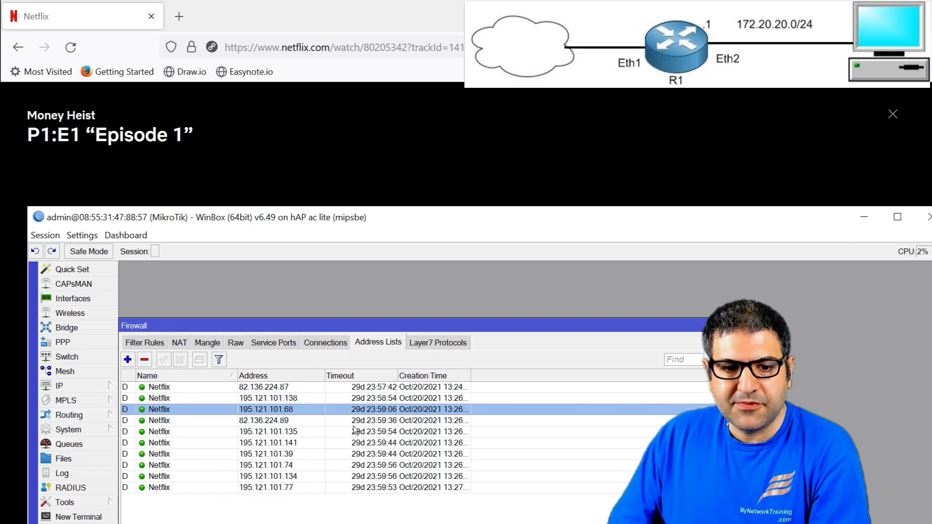
pyautogui.click(163, 388)
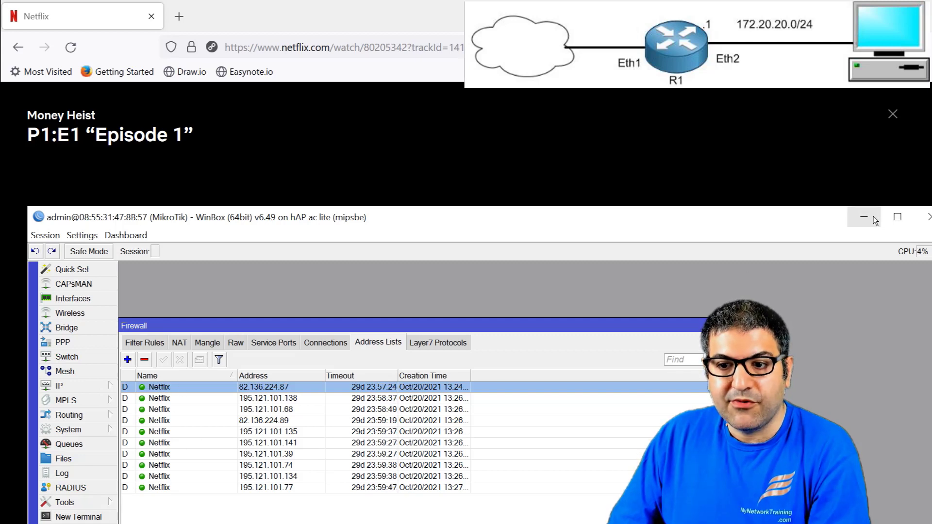
# Disable the forward-chain drop rule for the Netflix address list in the firewall filter rules.
pyautogui.moveTo(364, 221); pyautogui.dragTo(396, 161)
pyautogui.click(183, 285)
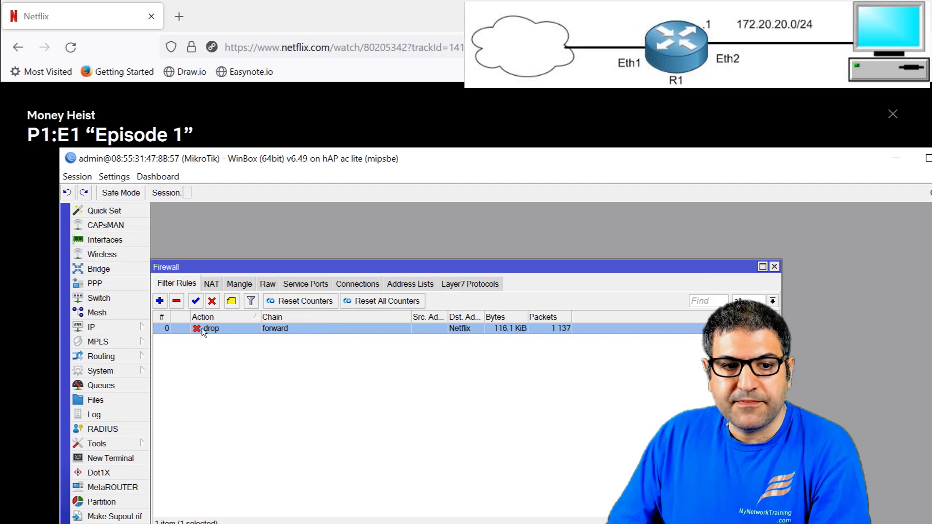
pyautogui.click(213, 301)
# Switch to the browser to check Money Heist playback, skip ahead a couple of minutes in Episode 1, and pause it.
pyautogui.click(458, 11)
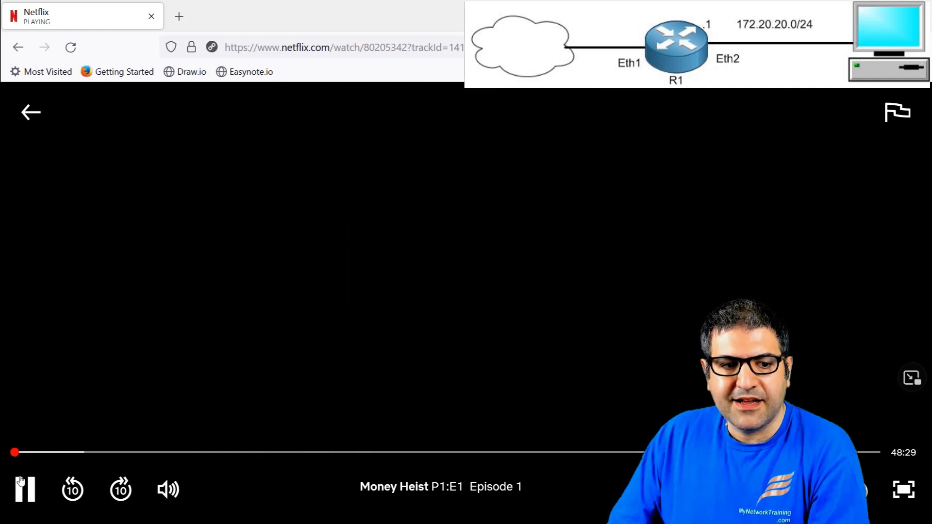
pyautogui.click(51, 452)
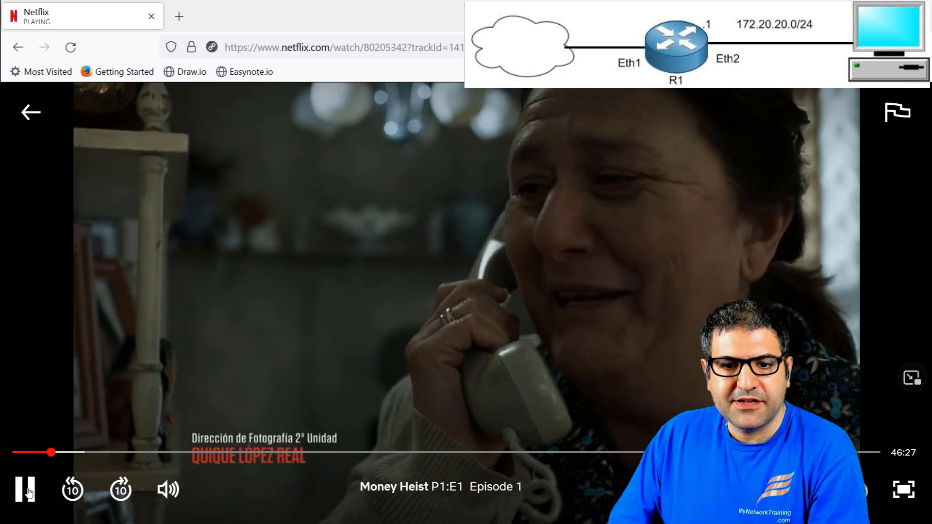
pyautogui.click(26, 489)
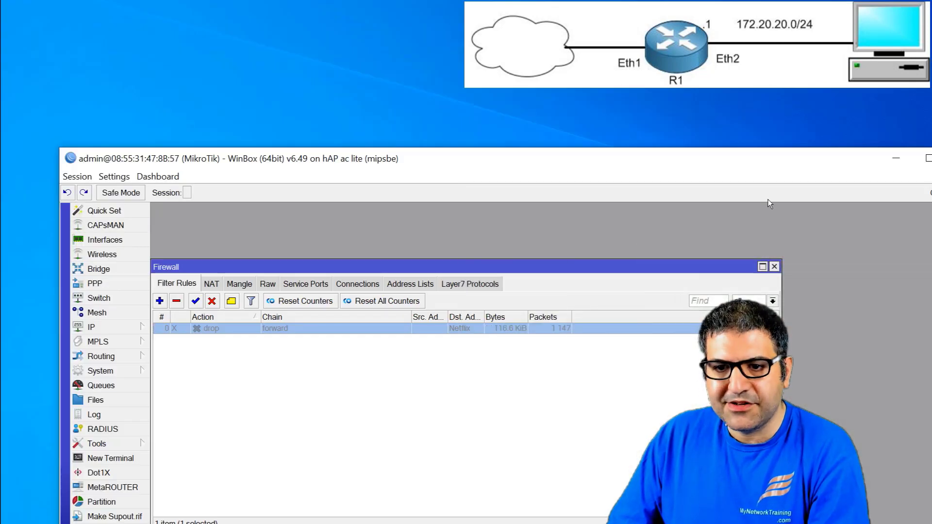
# Maximize the WinBox window and review the Netflix entries and their timeouts in the firewall address lists.
pyautogui.doubleClick(752, 164)
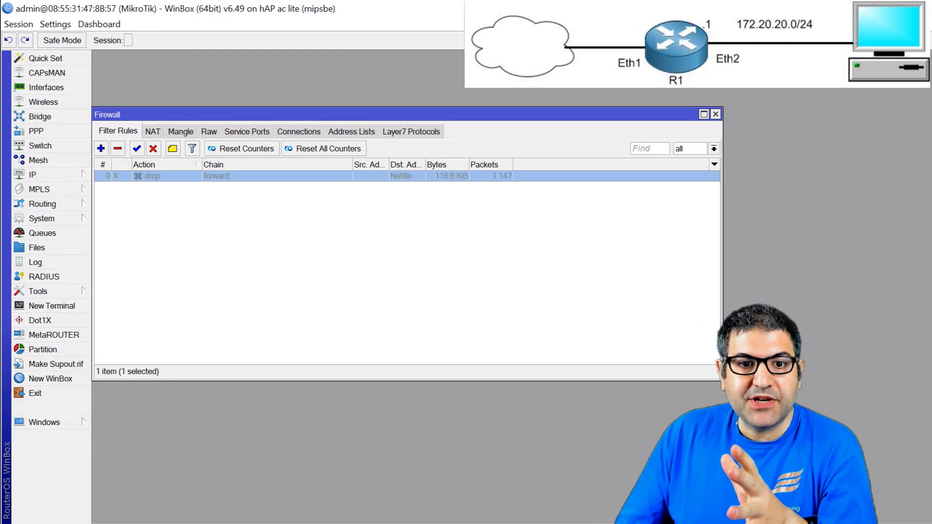
pyautogui.click(352, 131)
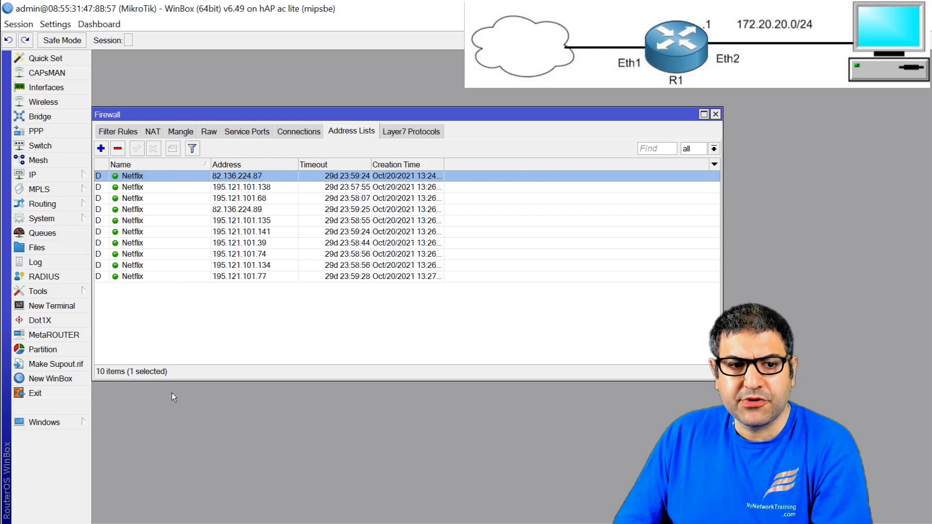
# Re-enable the forward-chain drop rule for the Netflix address list and deselect it.
pyautogui.click(105, 132)
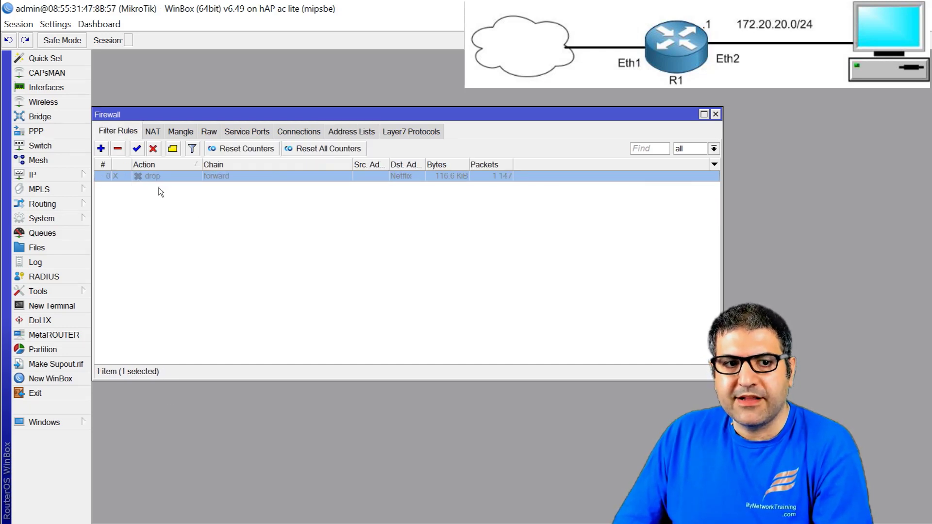
pyautogui.click(136, 149)
pyautogui.click(228, 266)
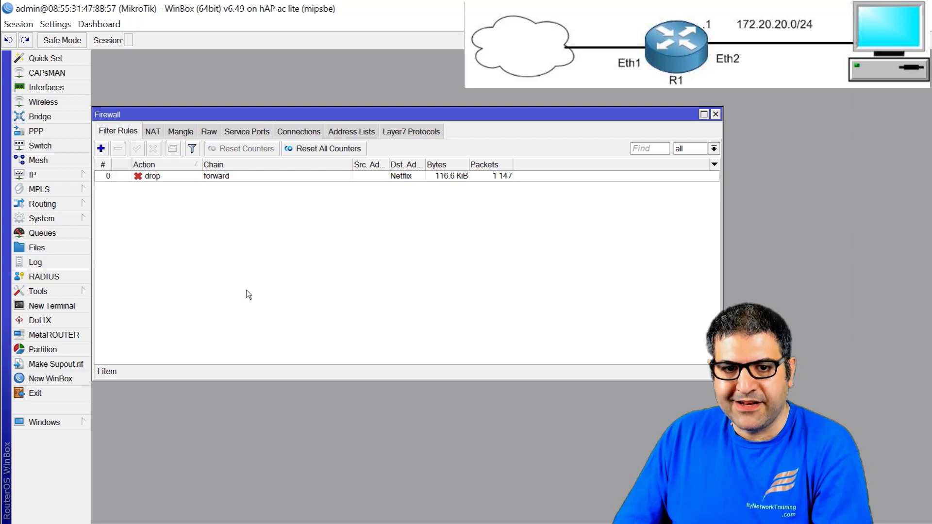